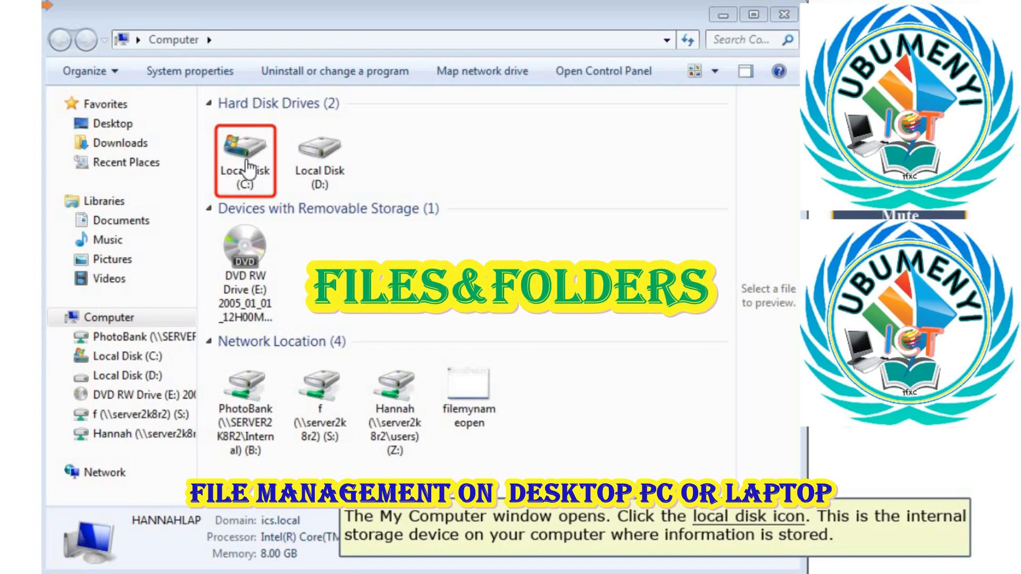
Browse from Local Disk (C:) through the Users and Public folders to the My Documents folder
double_click(246, 166)
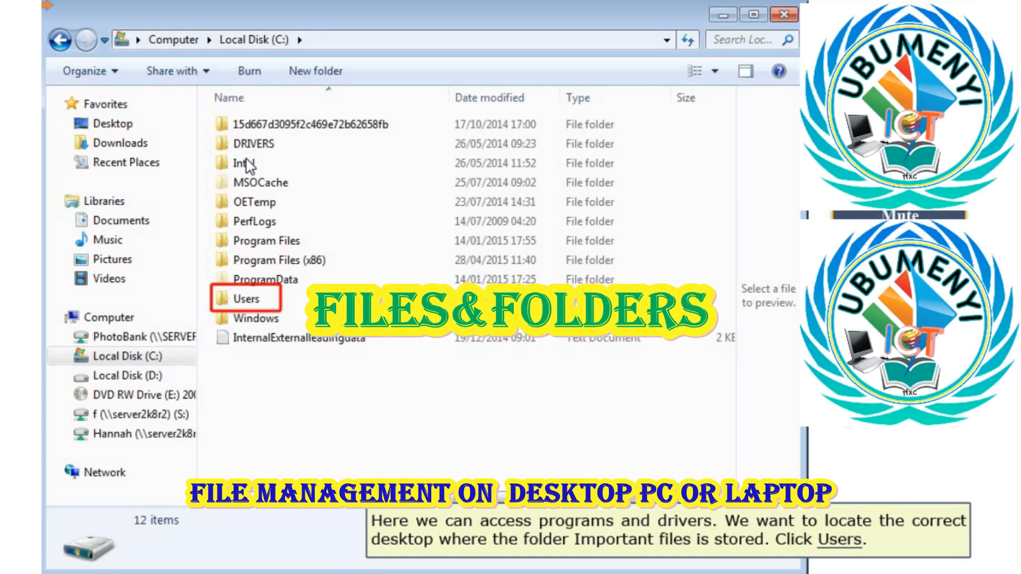
double_click(261, 301)
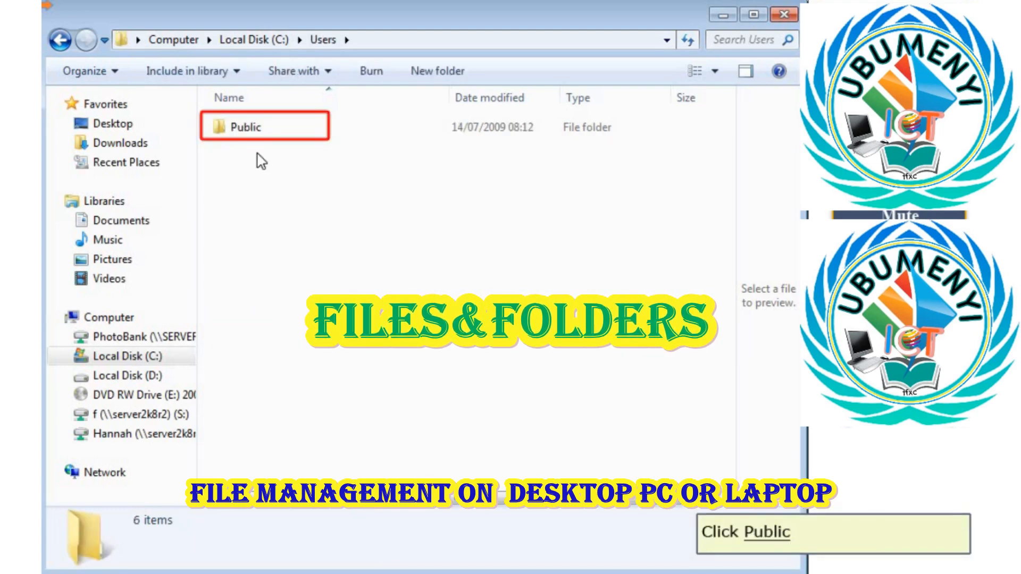
double_click(254, 131)
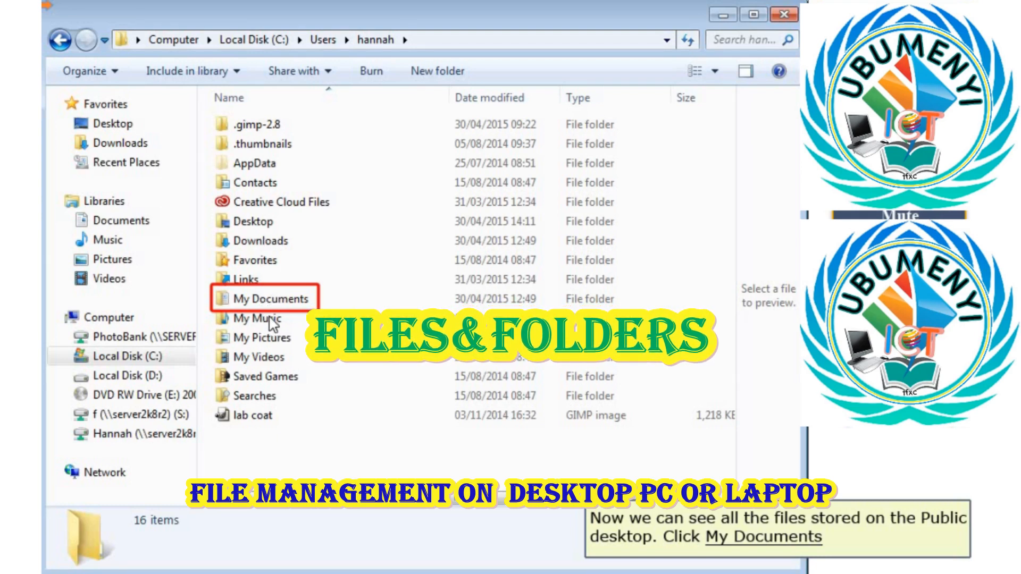
click(260, 302)
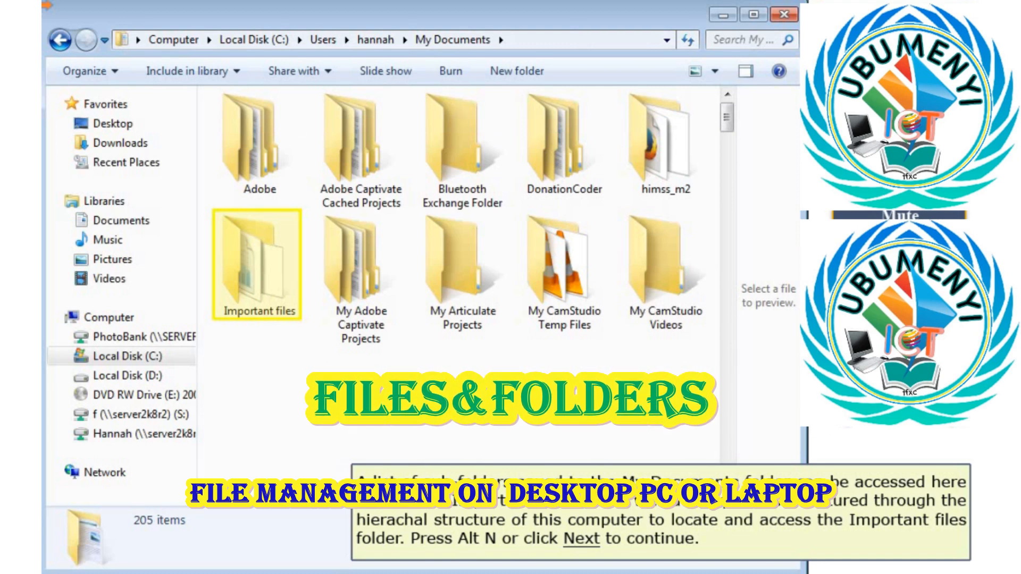
key(alt+n)
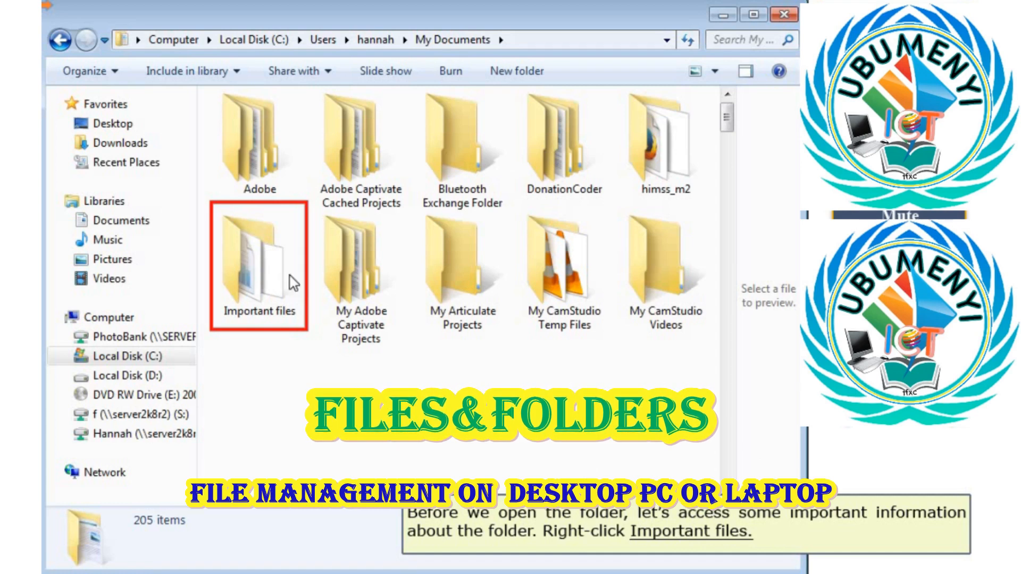
Check the general properties of the Important files folder and close its properties window
right_click(265, 263)
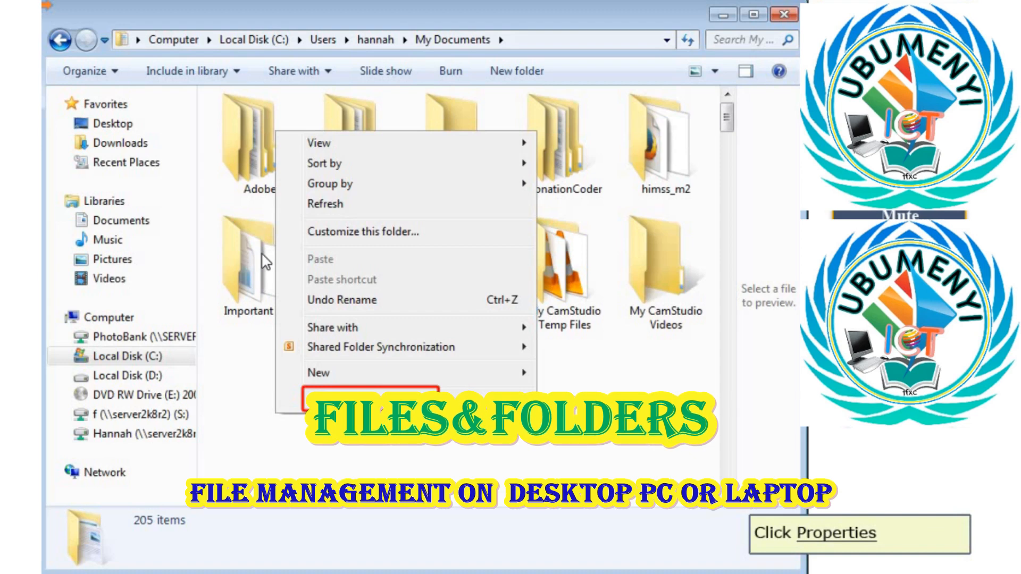
click(337, 396)
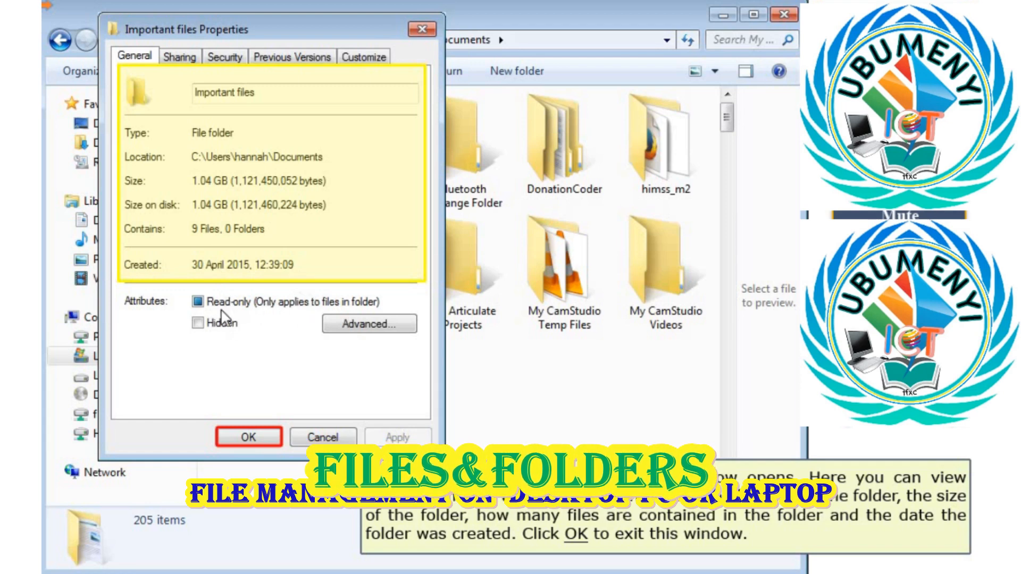
click(250, 439)
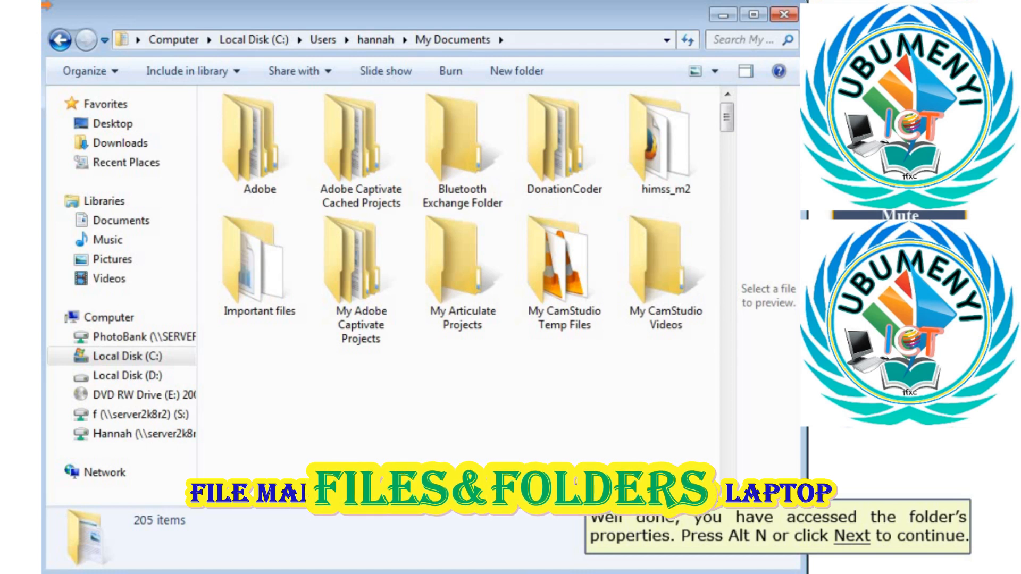
key(alt+n)
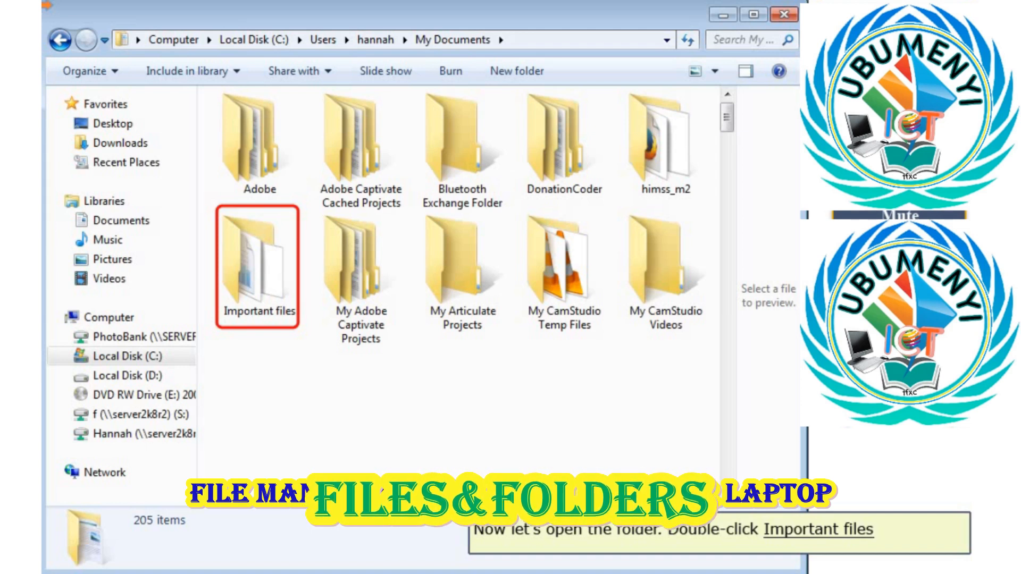
Open the Important files folder and examine the description of each file type, from the PDF to the VLC video file
double_click(248, 278)
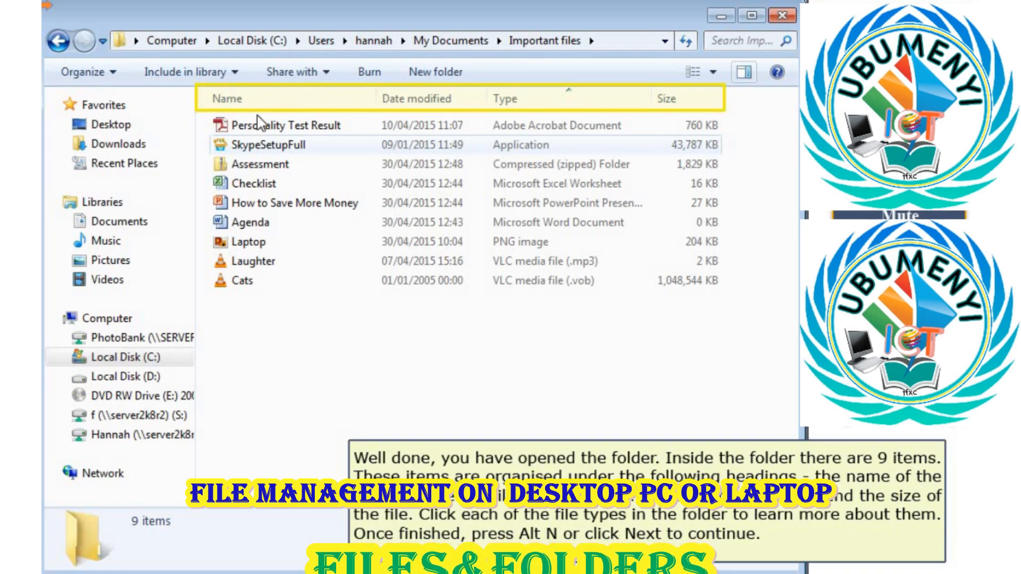
click(312, 130)
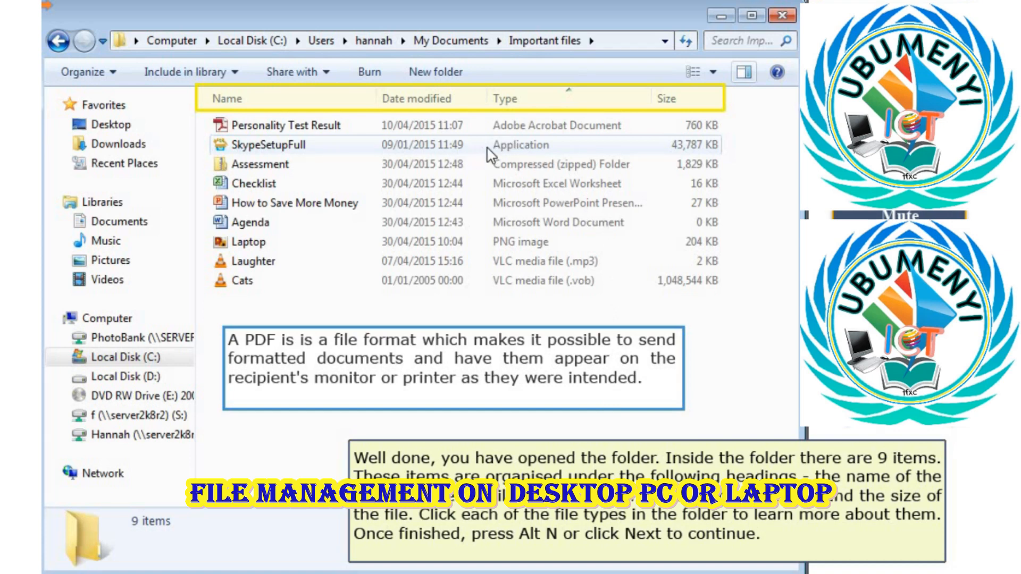
click(524, 148)
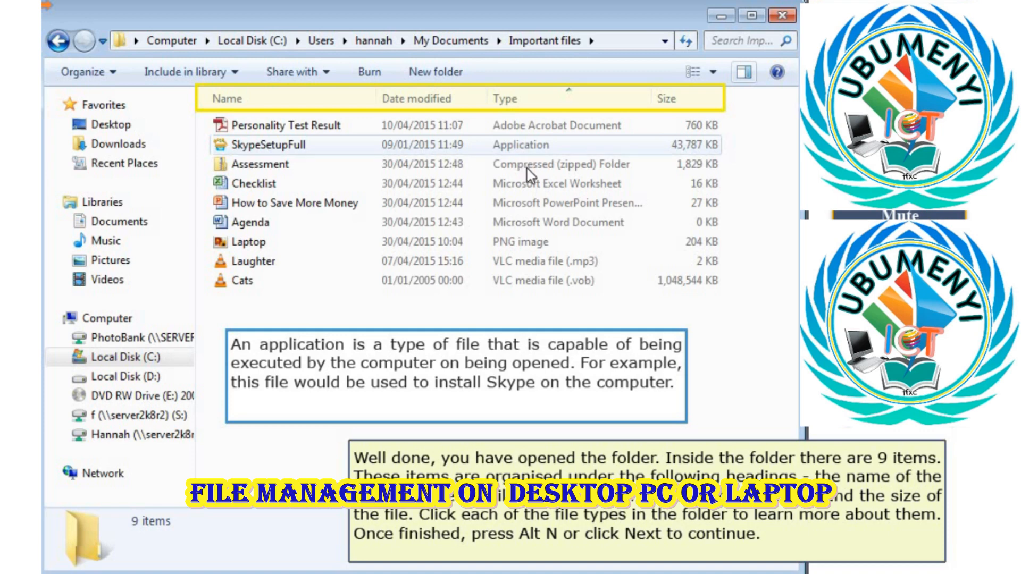
click(528, 169)
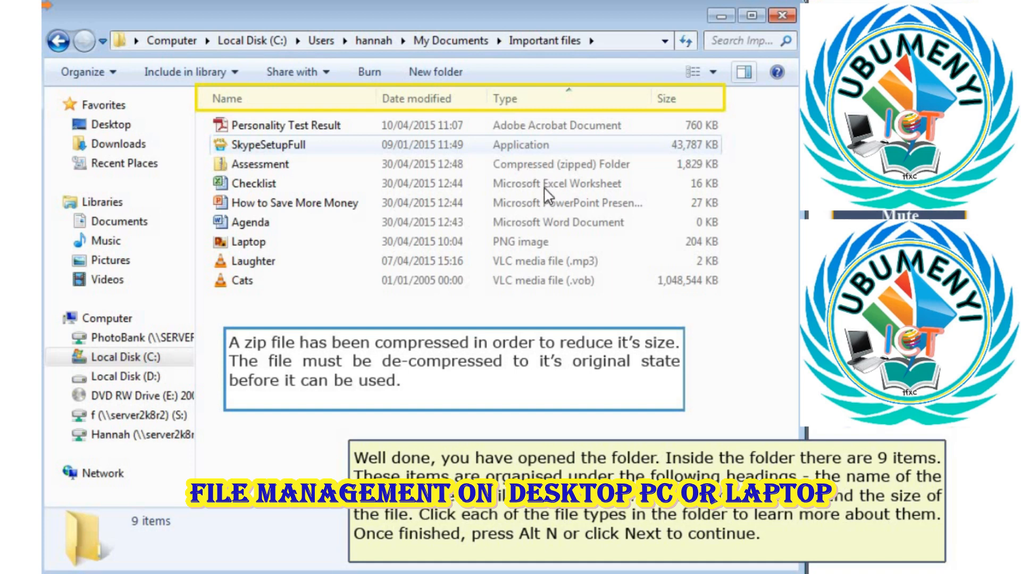
click(544, 187)
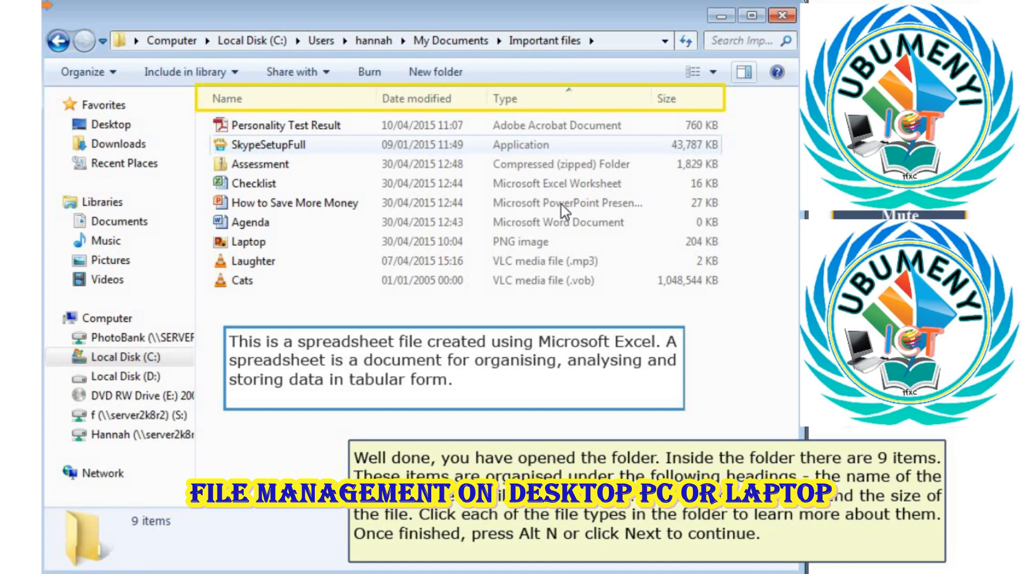
click(561, 205)
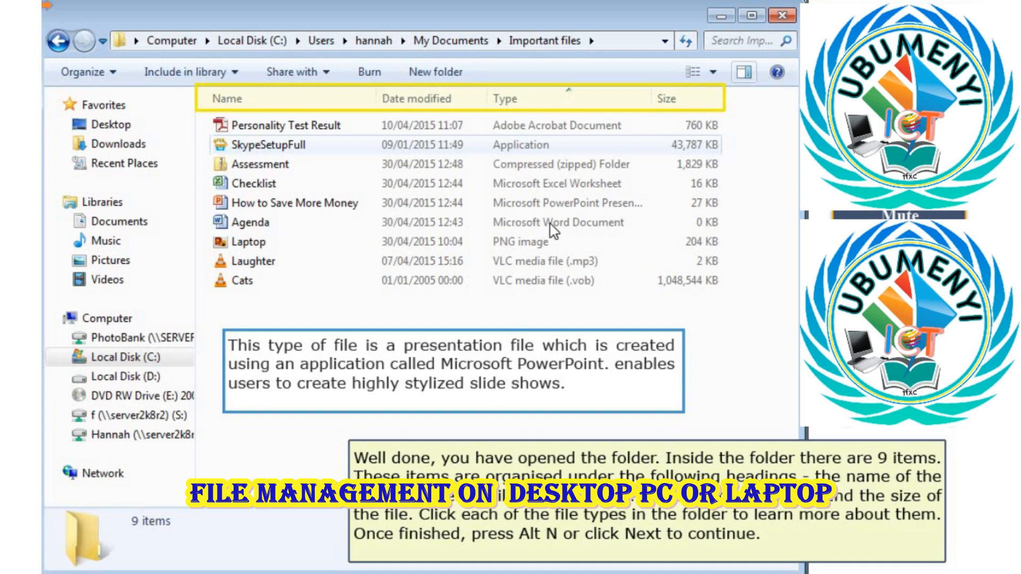
click(553, 228)
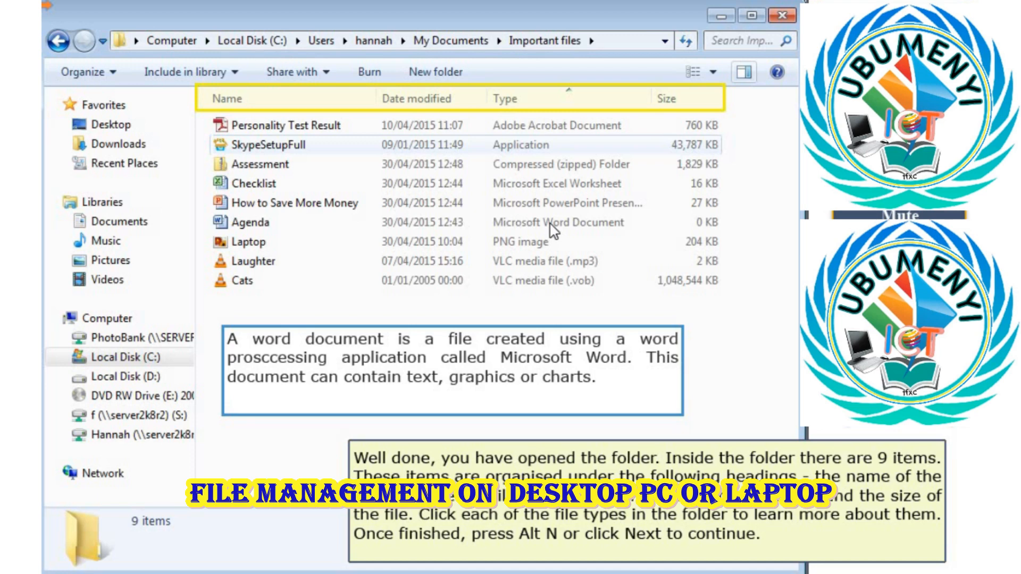
click(516, 246)
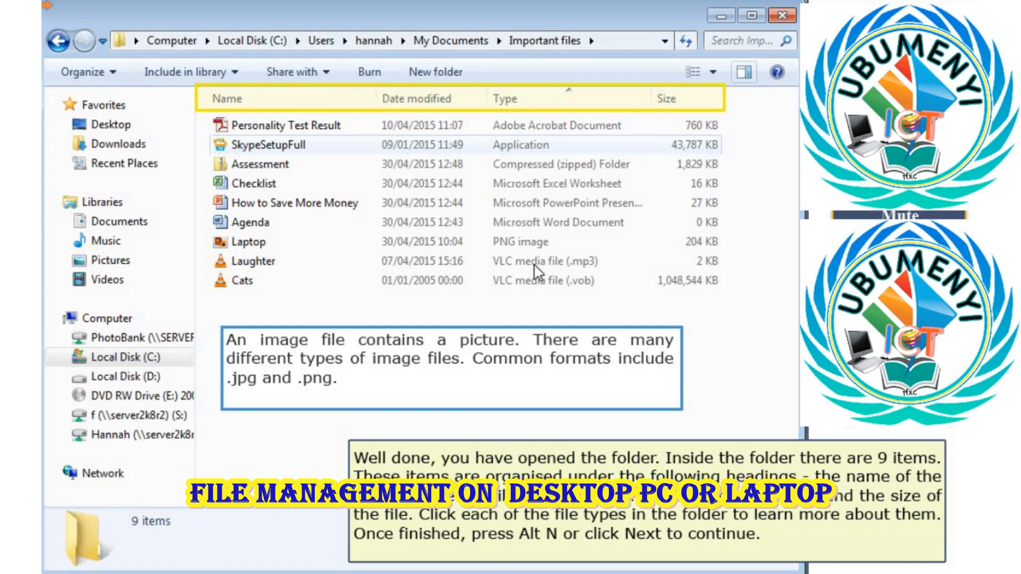
click(547, 264)
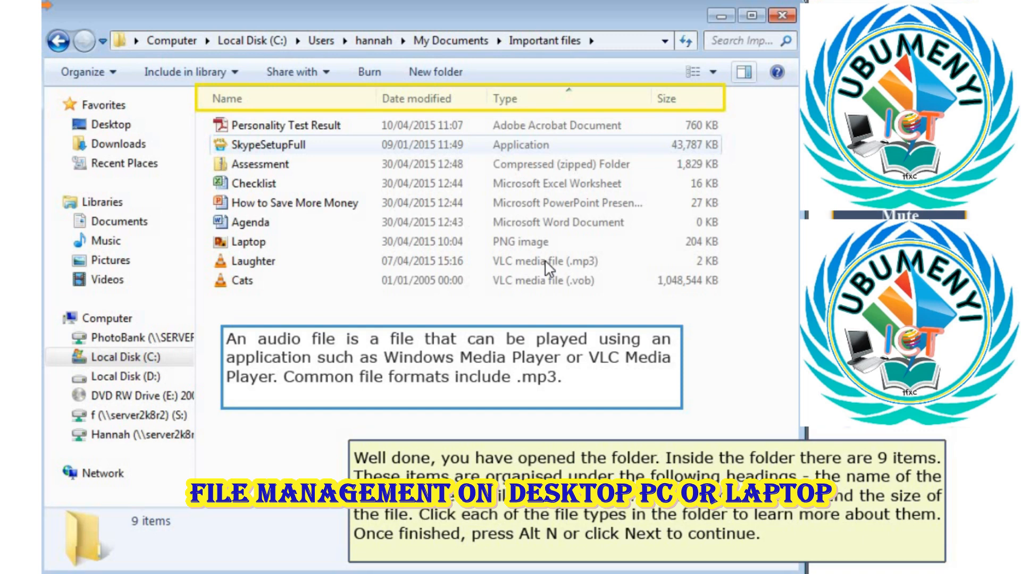
click(541, 282)
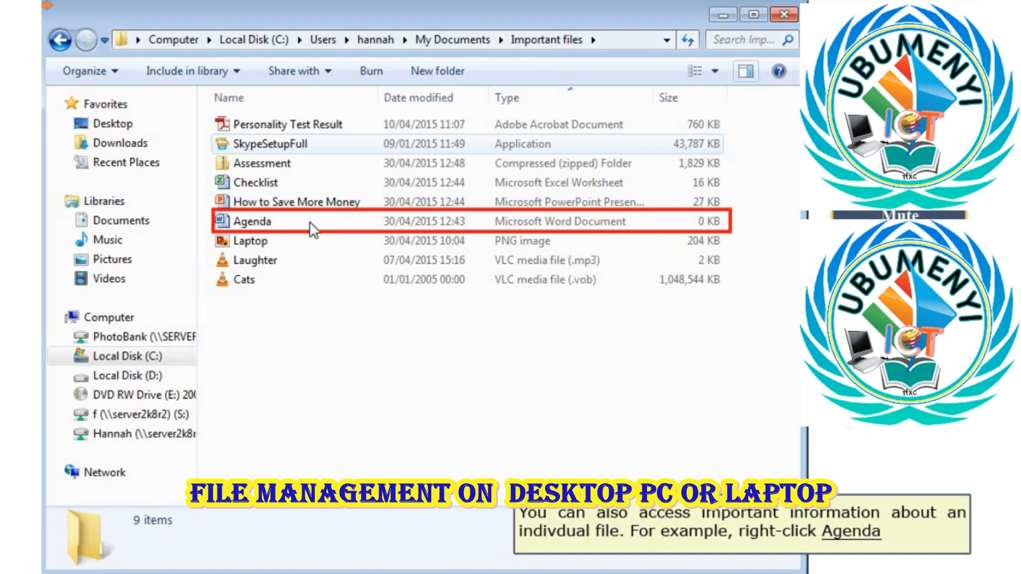
Check the general properties of the Agenda Word document and close its properties window
right_click(388, 222)
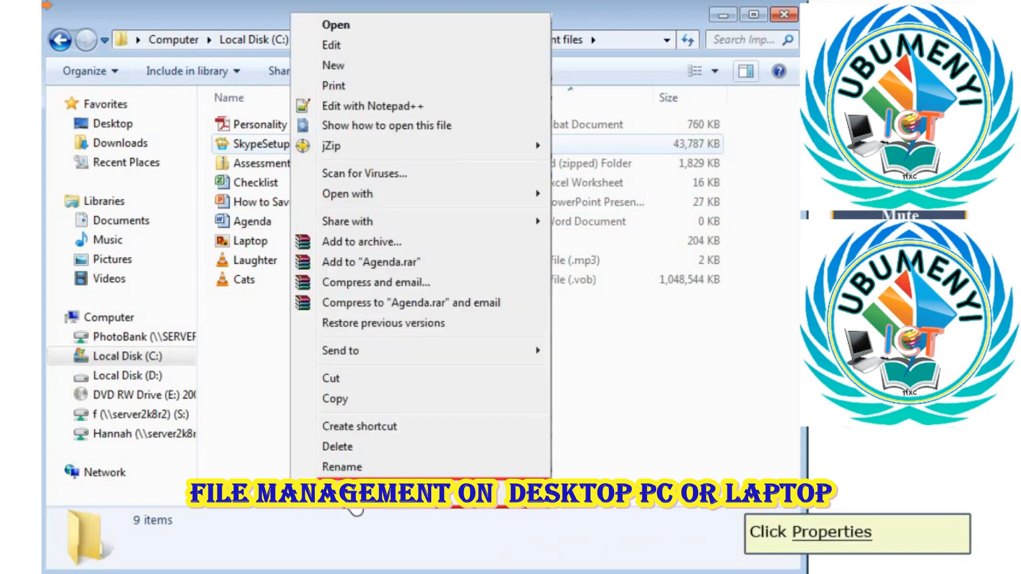
click(356, 509)
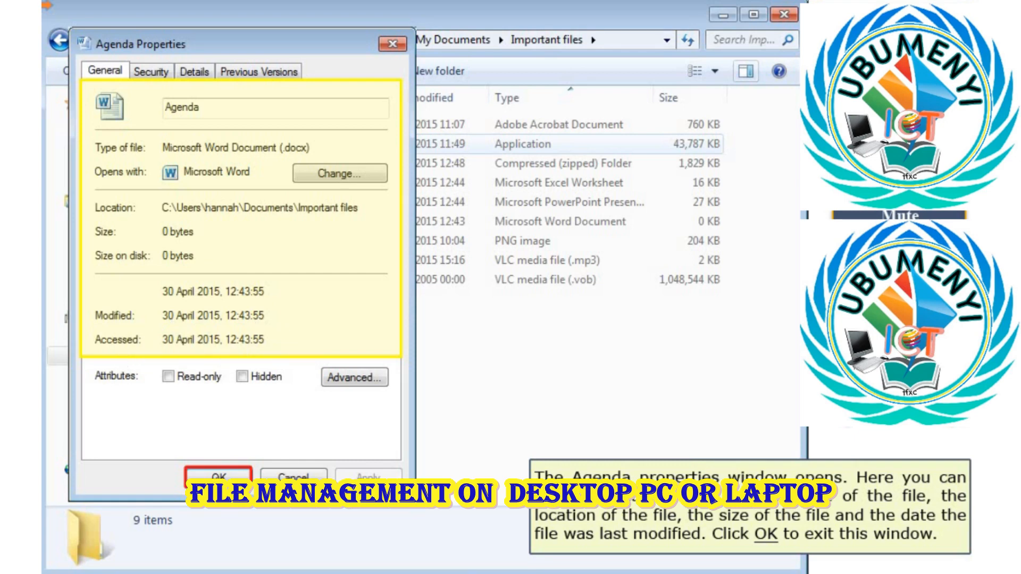
click(225, 478)
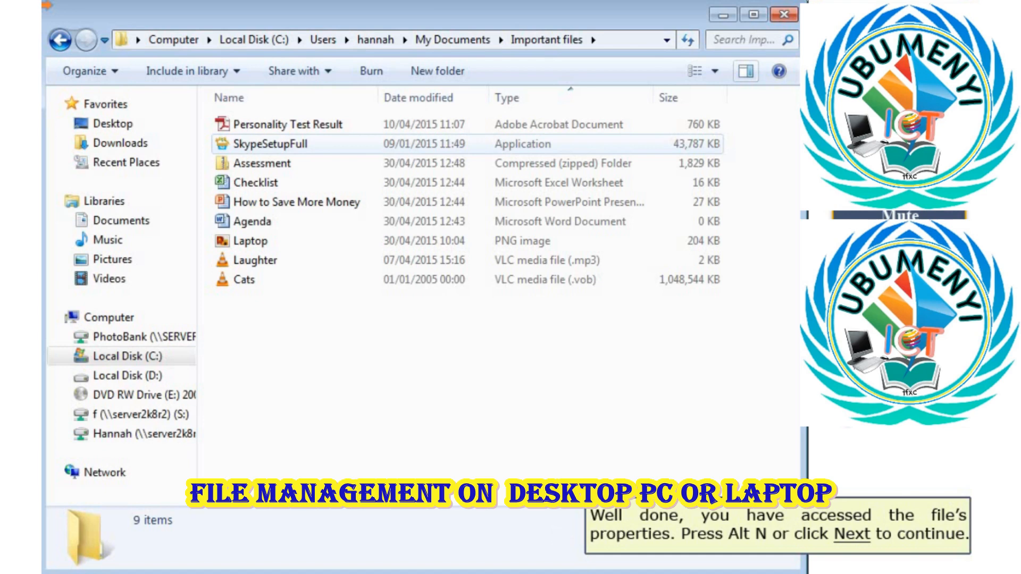
key(alt+n)
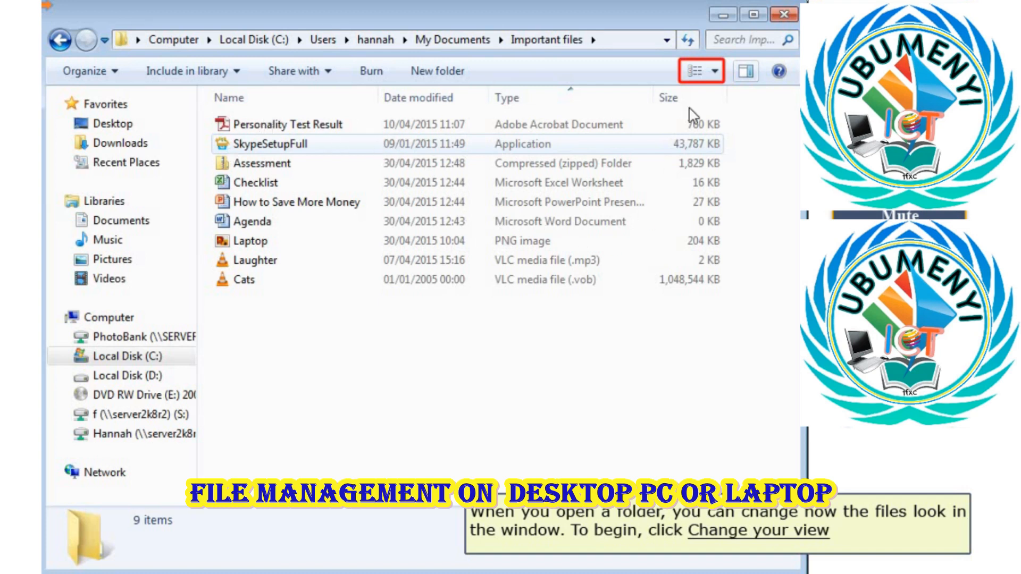
Display the Important files folder in Content view and then in Tiles view
click(716, 75)
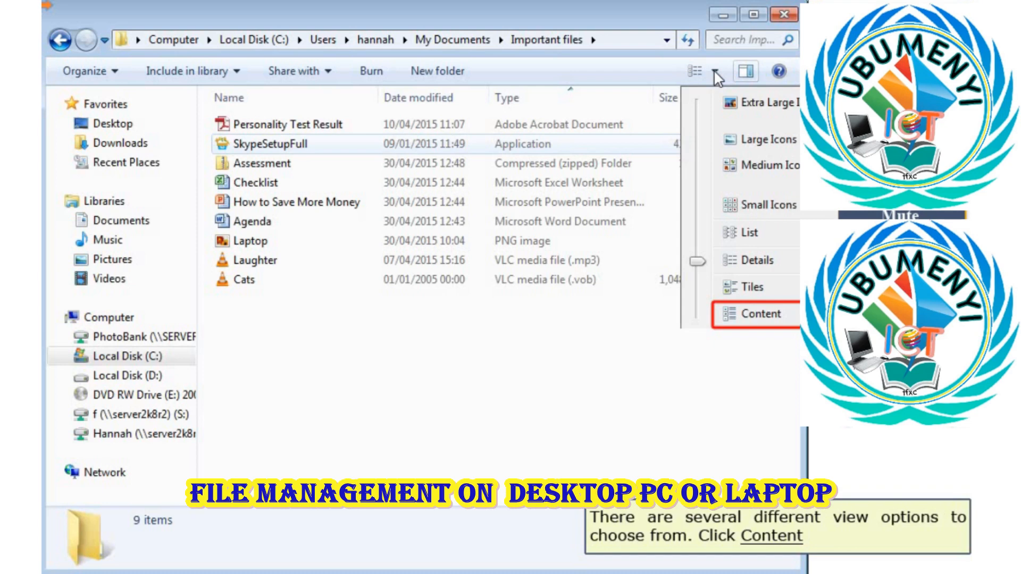
click(751, 316)
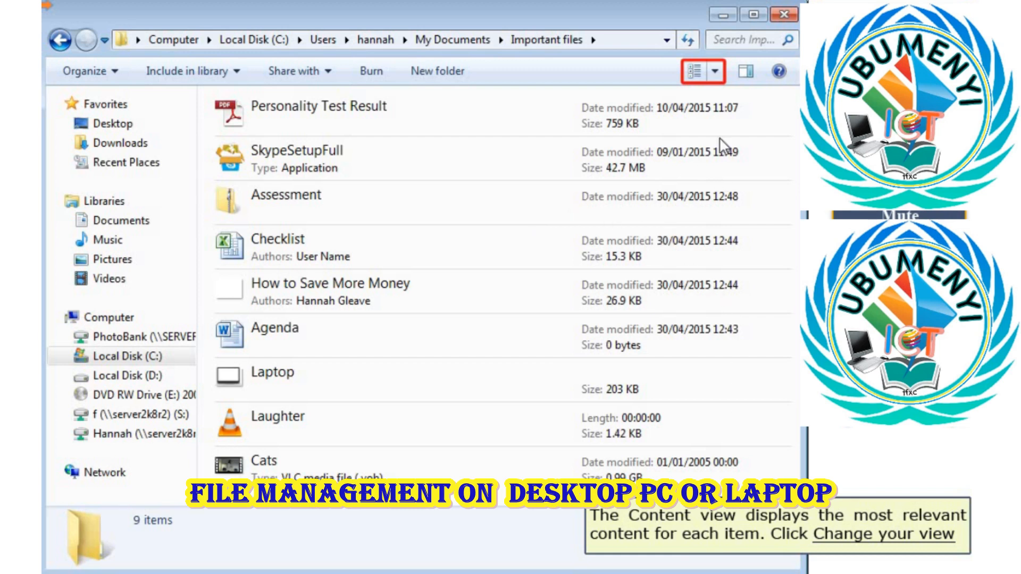
click(714, 71)
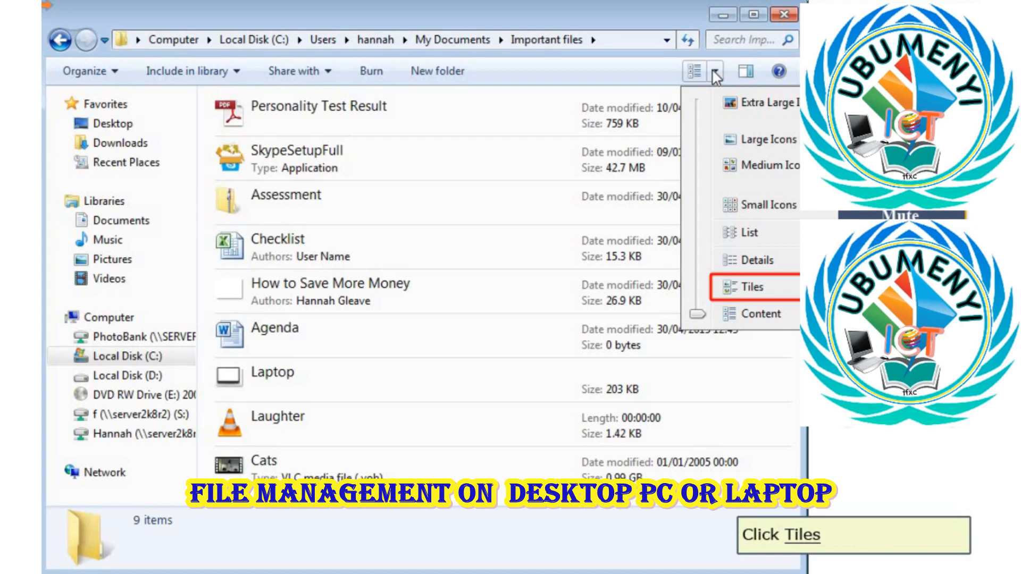
click(752, 288)
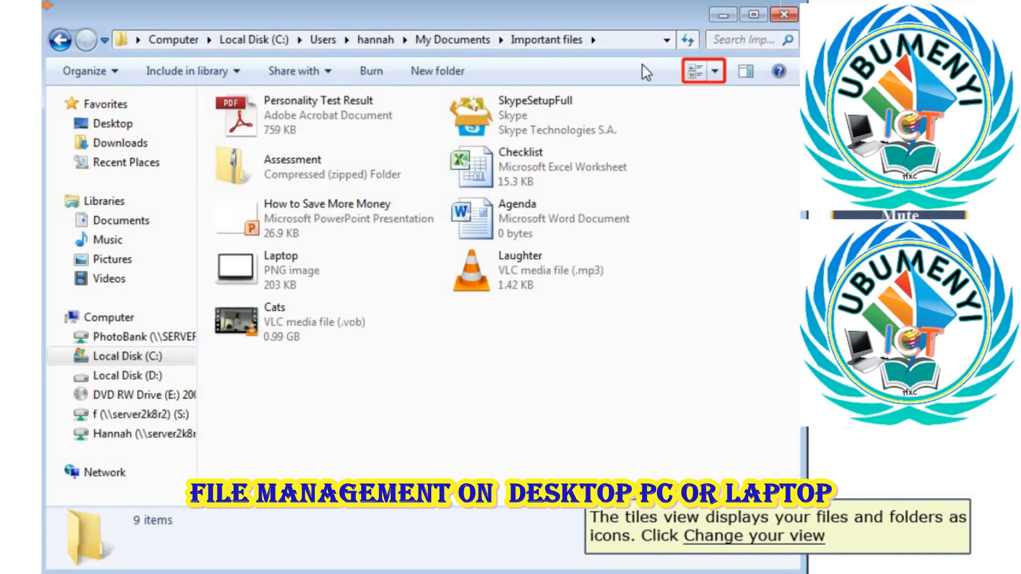
Display the Important files folder in List view and then as Small Icons
click(716, 72)
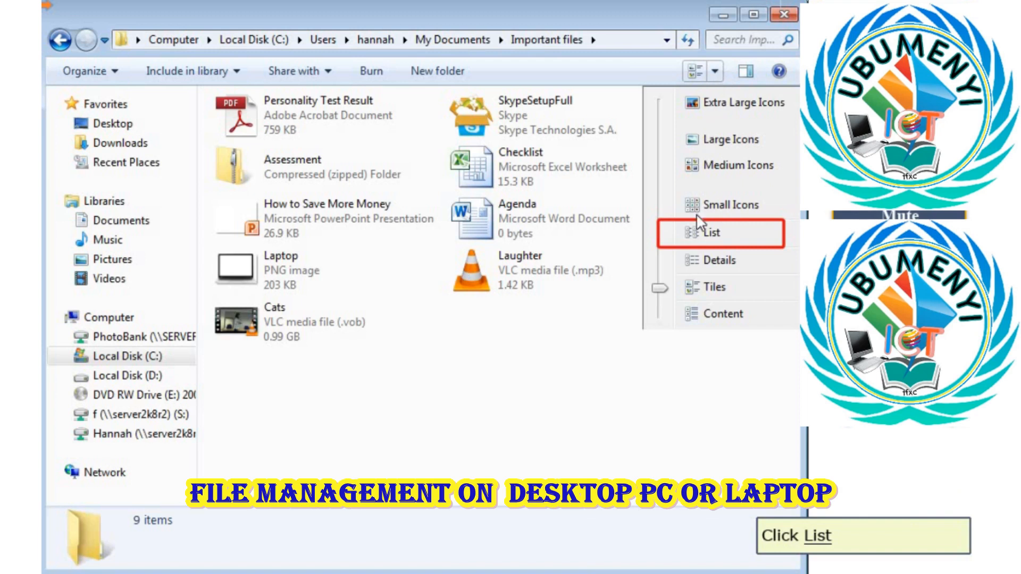
click(713, 236)
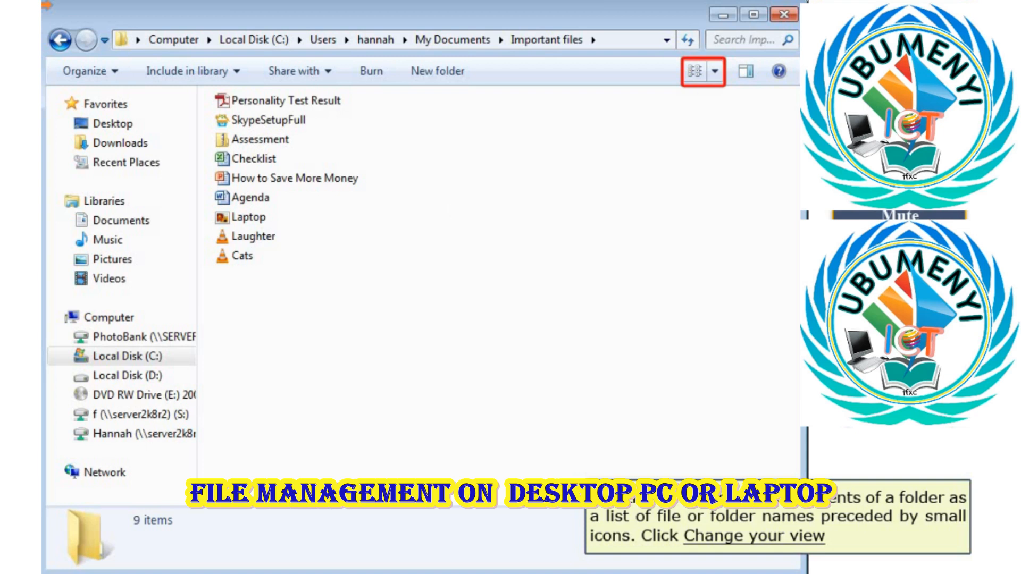
click(716, 72)
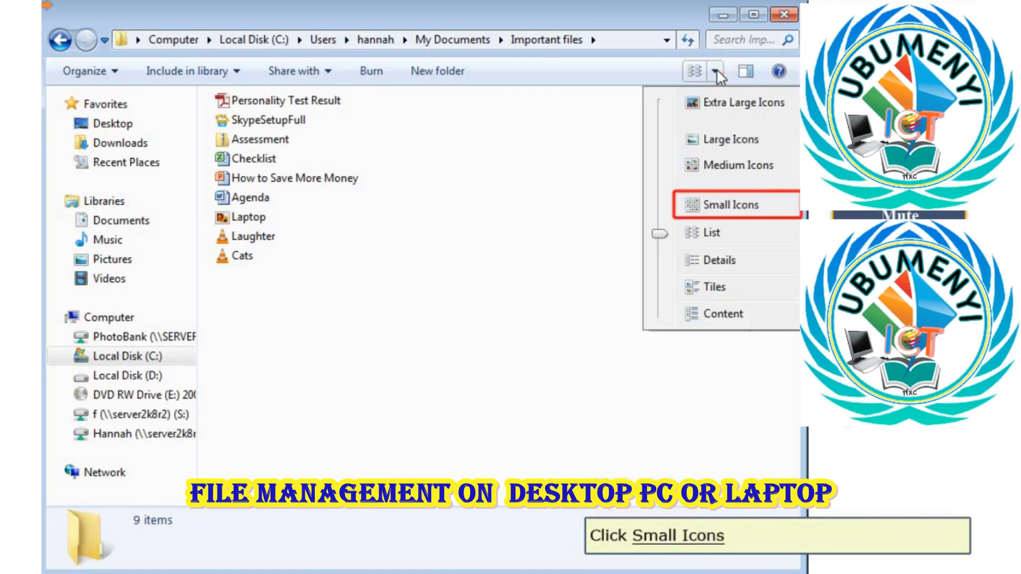
click(716, 212)
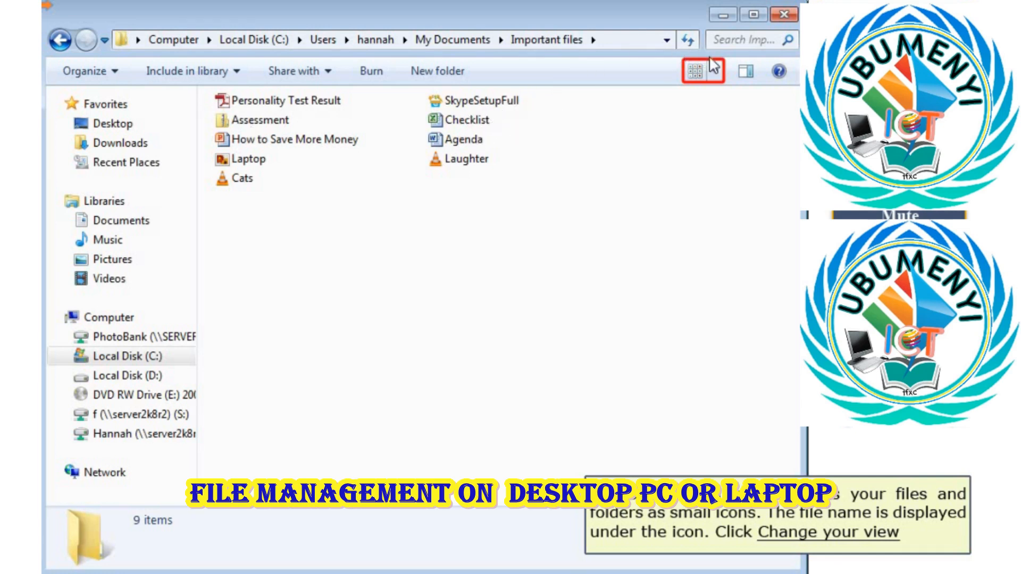
Display the Important files folder as Medium Icons and then as Large Icons
click(716, 75)
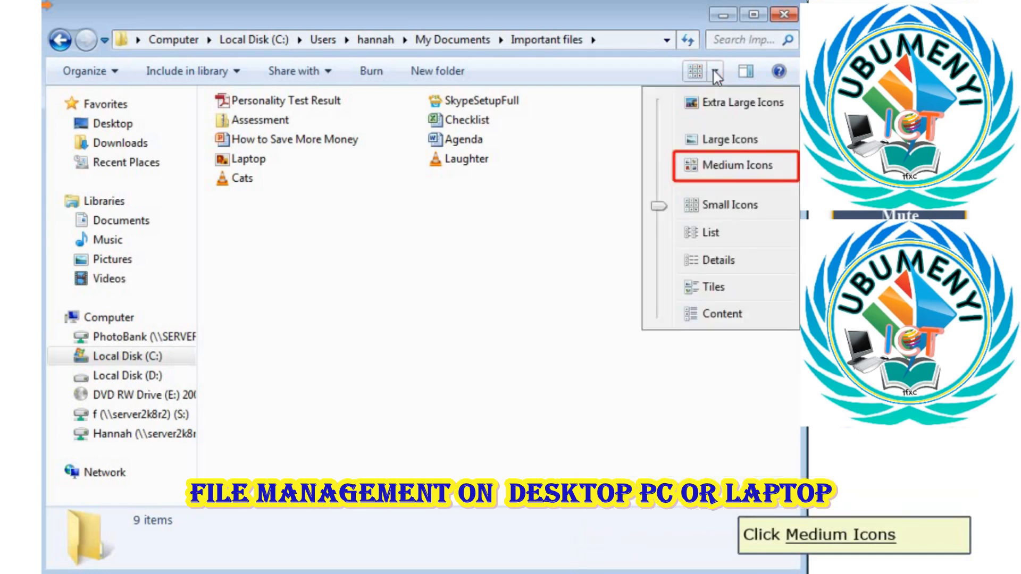
click(734, 169)
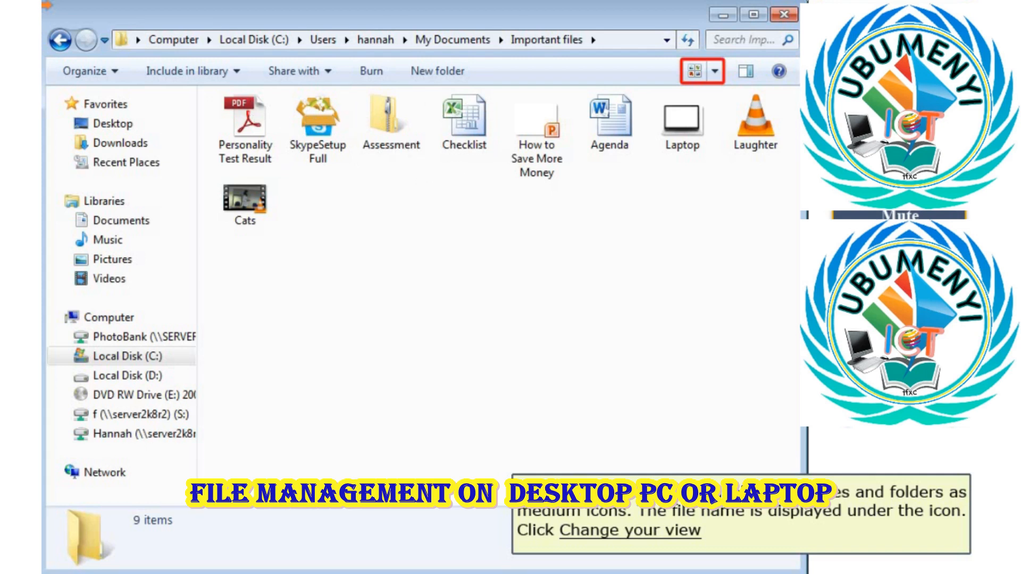
click(715, 70)
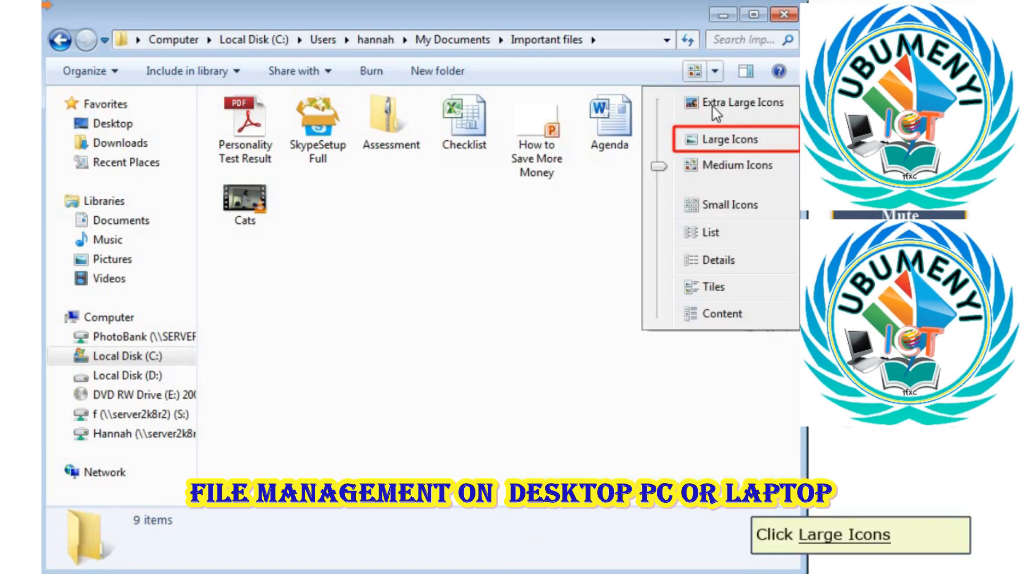
click(718, 141)
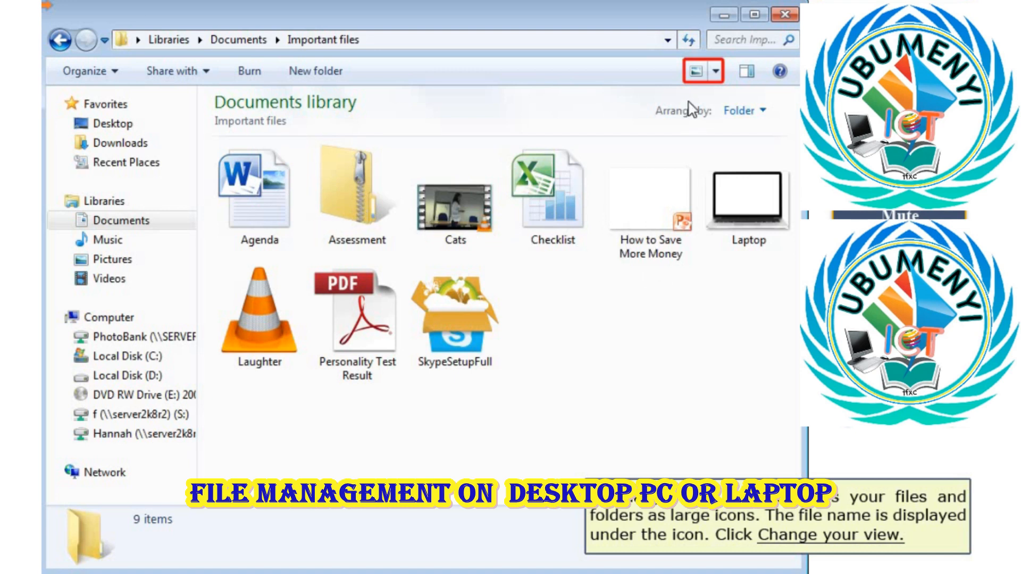
Display the Important files folder as Extra Large Icons and then in Details view, and continue to the next lesson part
click(715, 73)
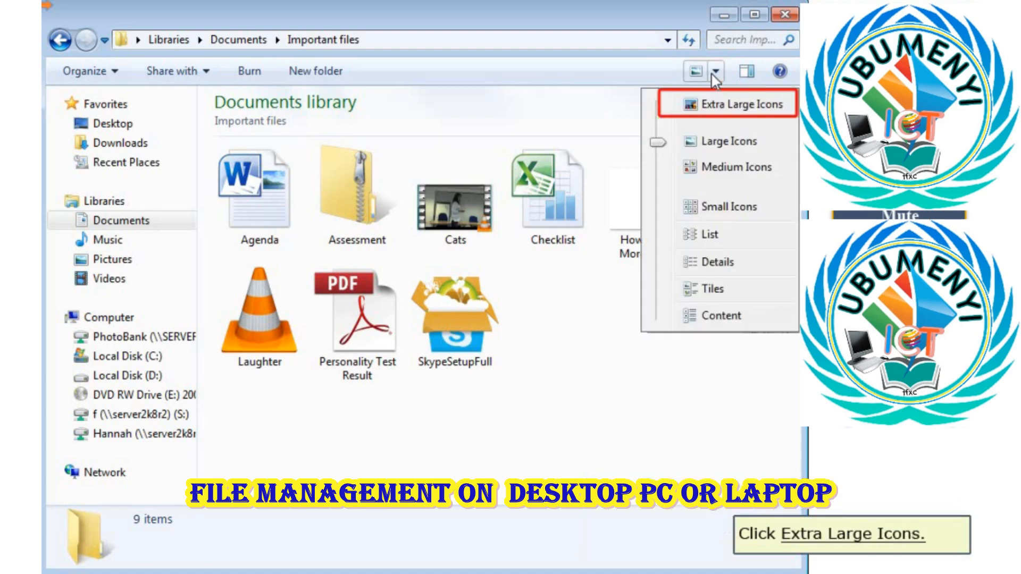
click(715, 109)
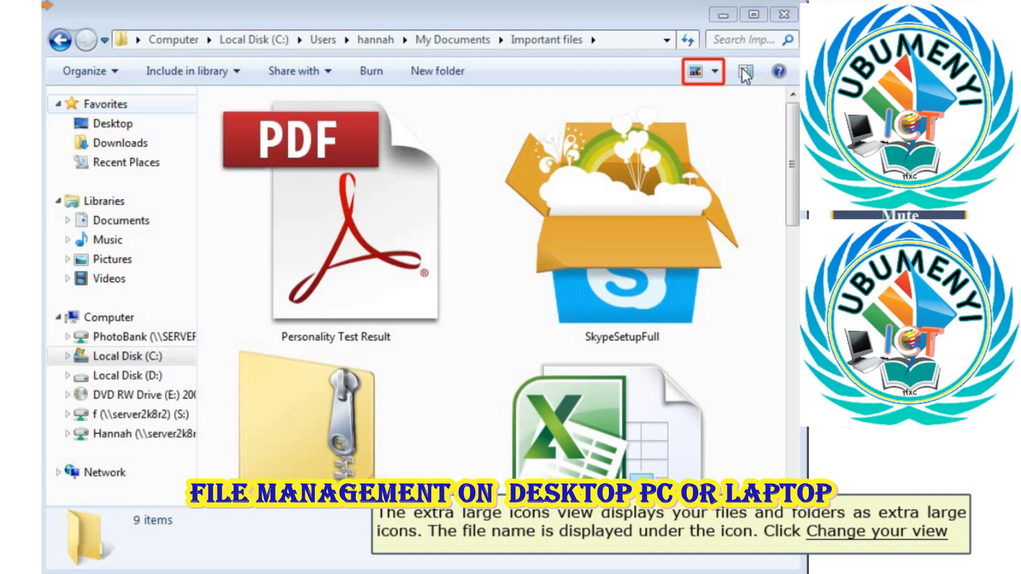
click(715, 73)
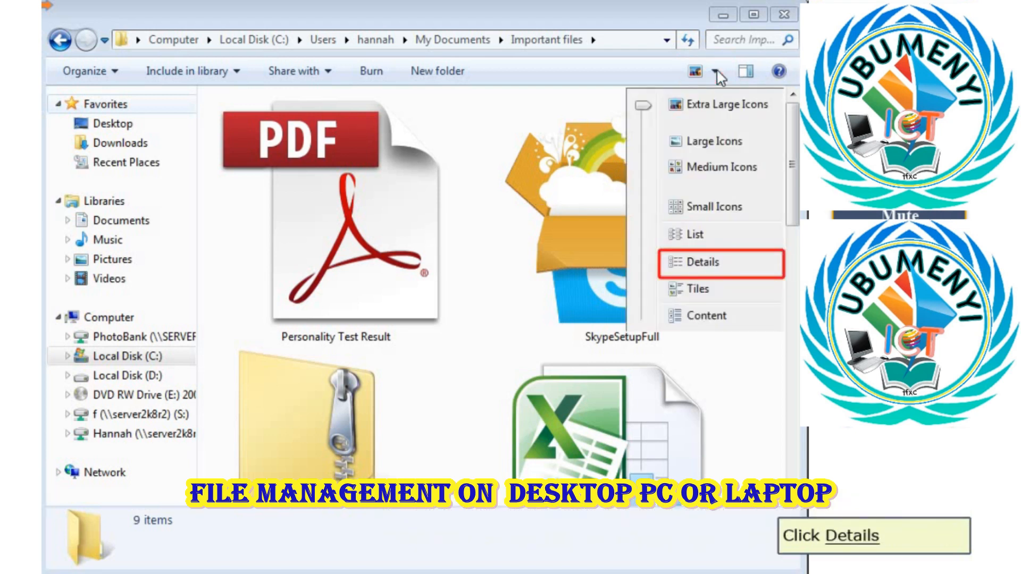
click(697, 271)
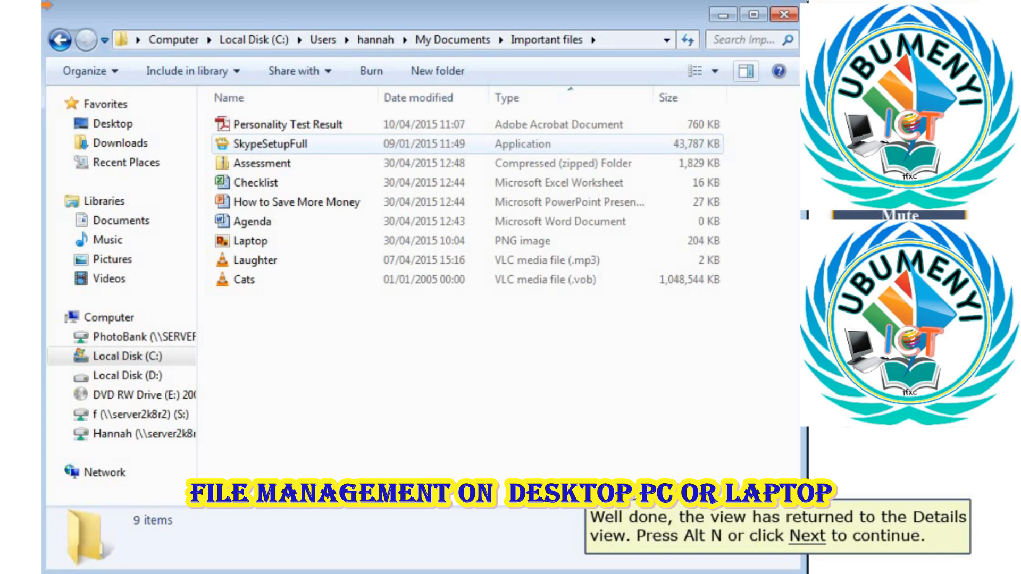
key(alt+n)
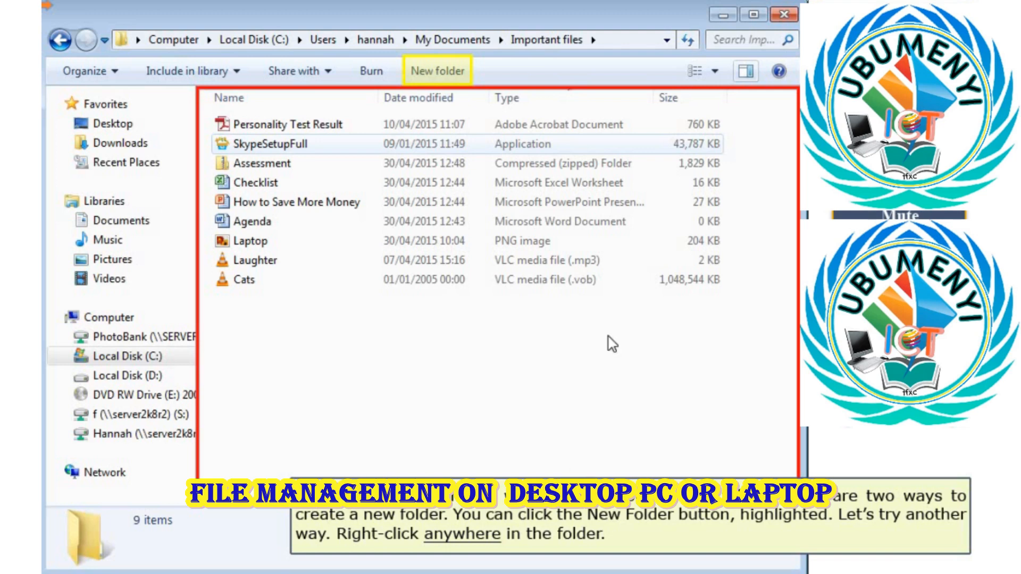
Create a new folder named Media inside the Important files folder and continue to the next lesson part
right_click(392, 333)
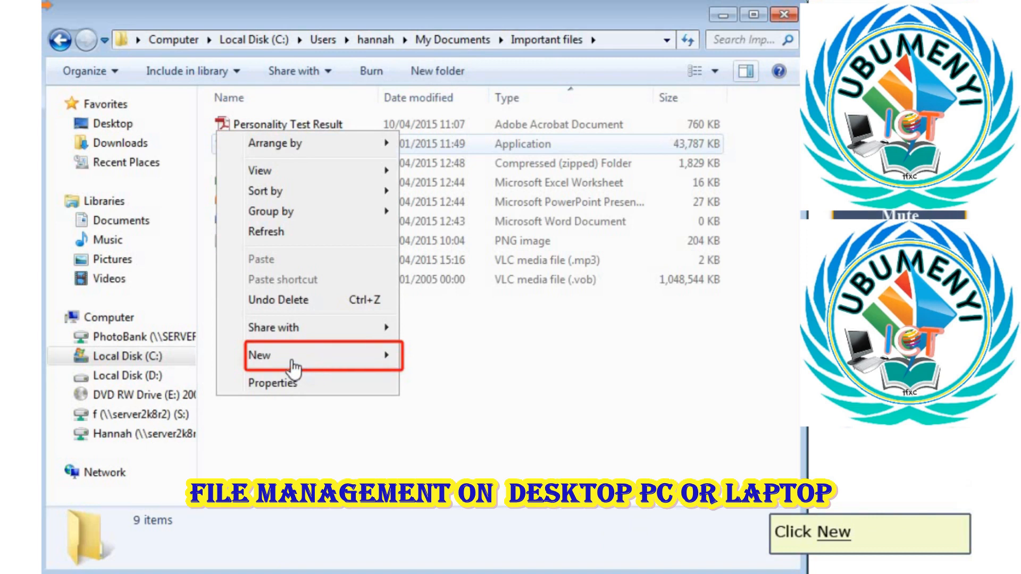
click(316, 357)
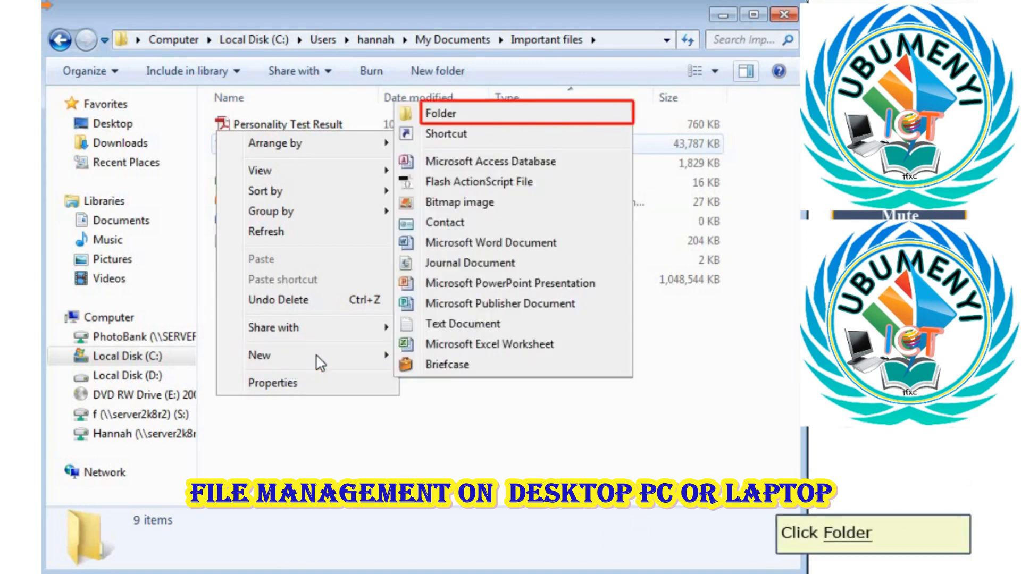
click(440, 115)
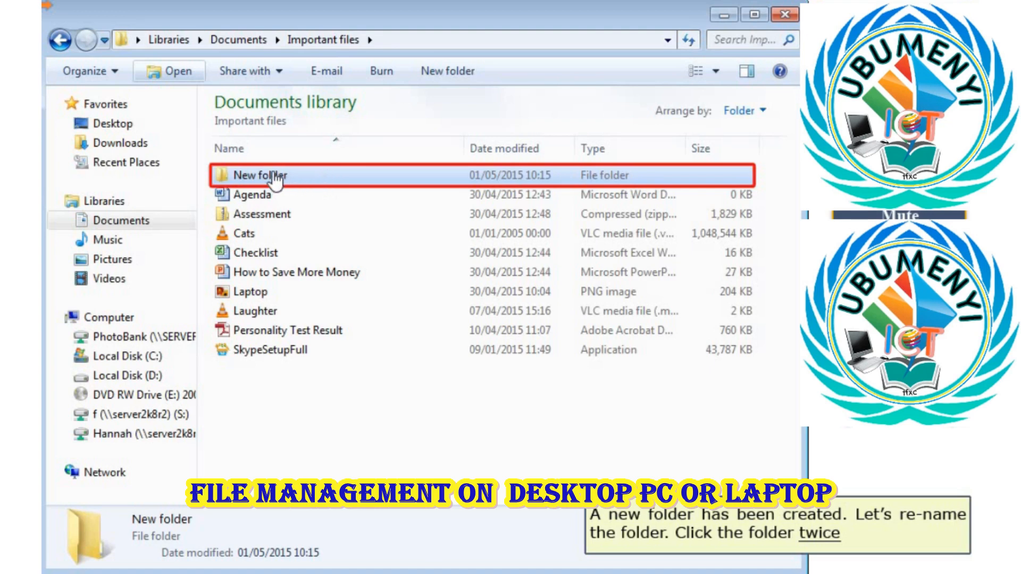
click(359, 178)
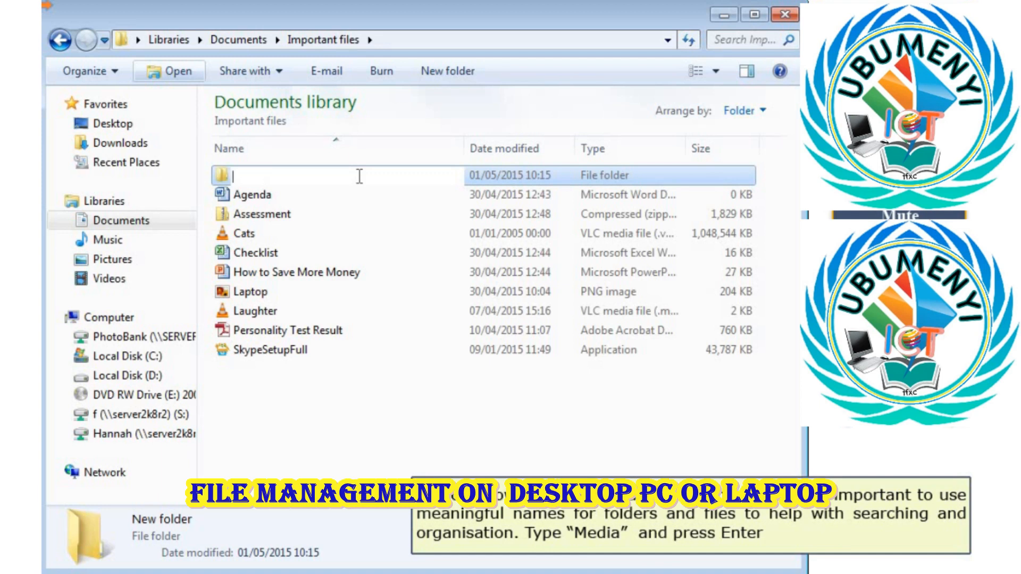
text(Media)
key(Return)
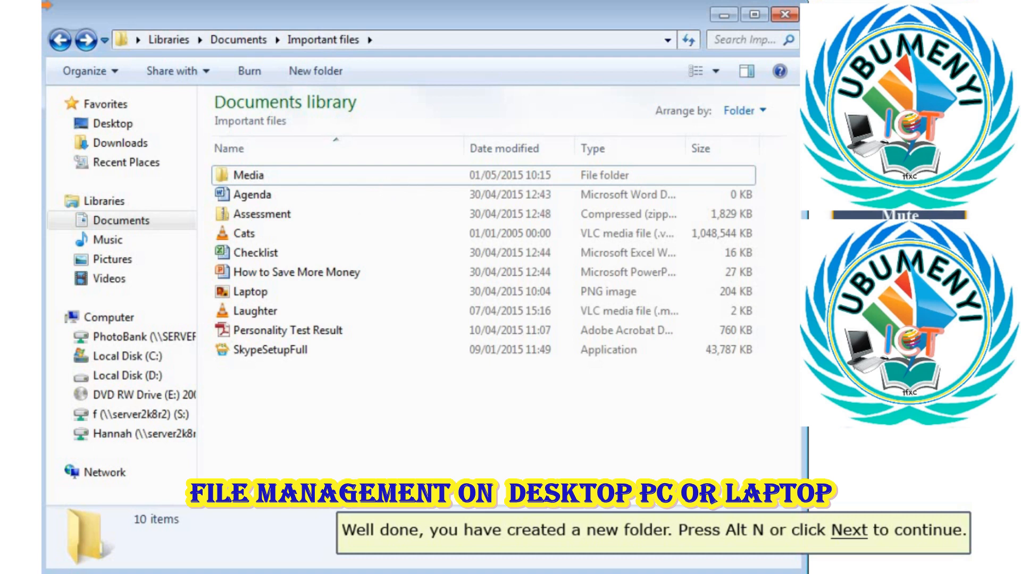
key(alt+n)
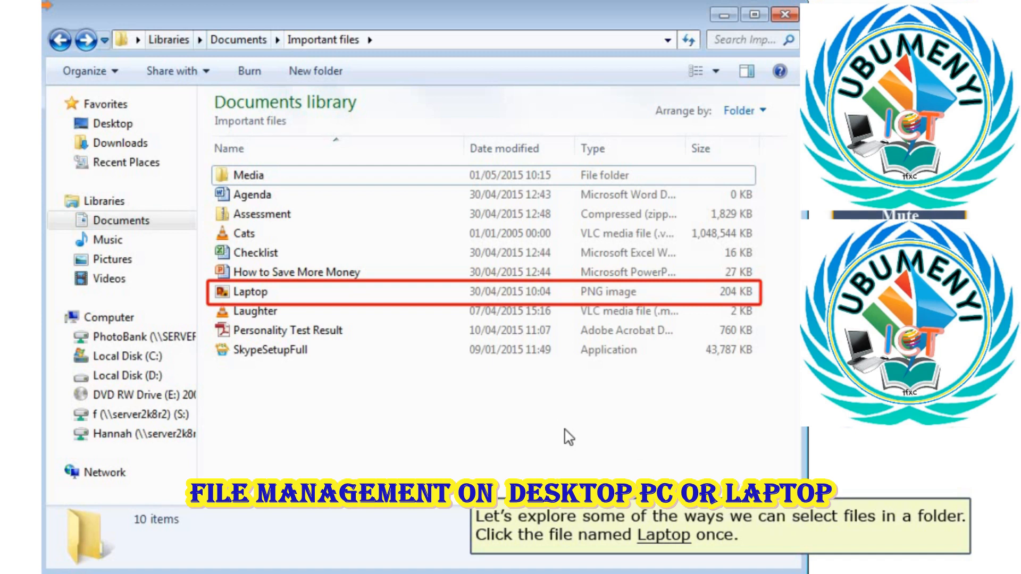
Select the Laptop, Cats and Agenda files together, without selecting the files between them
click(286, 298)
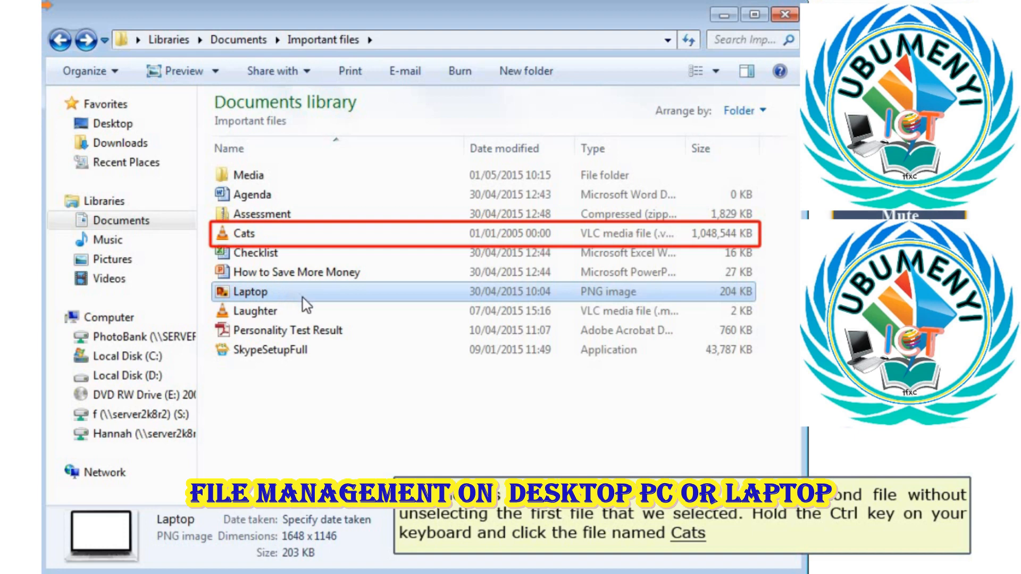
ctrl+click(257, 238)
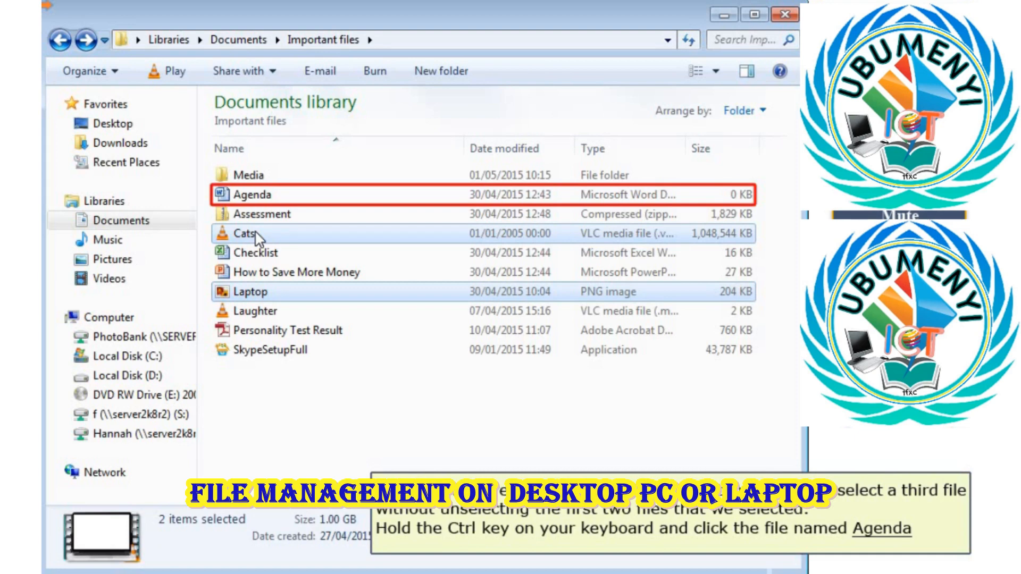
ctrl+click(279, 201)
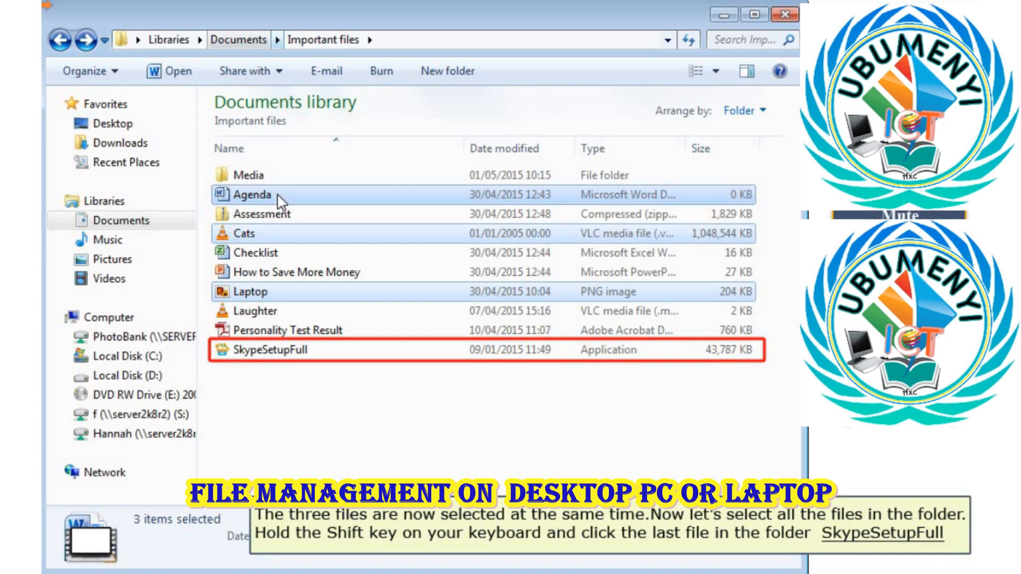
Extend the selection to the whole range from Agenda to SkypeSetupFull, then deselect all files and continue the lesson
shift+click(281, 353)
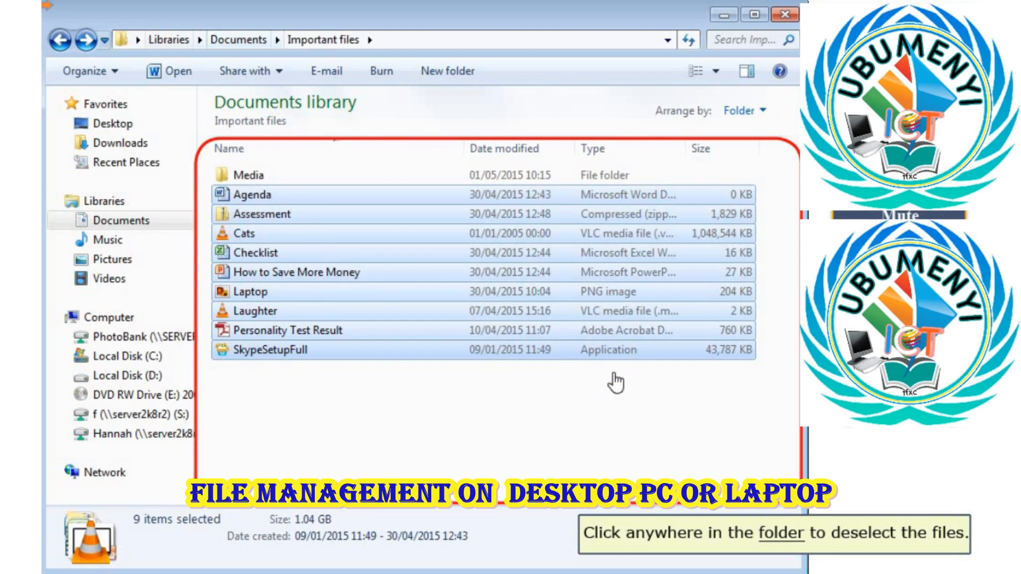
click(634, 382)
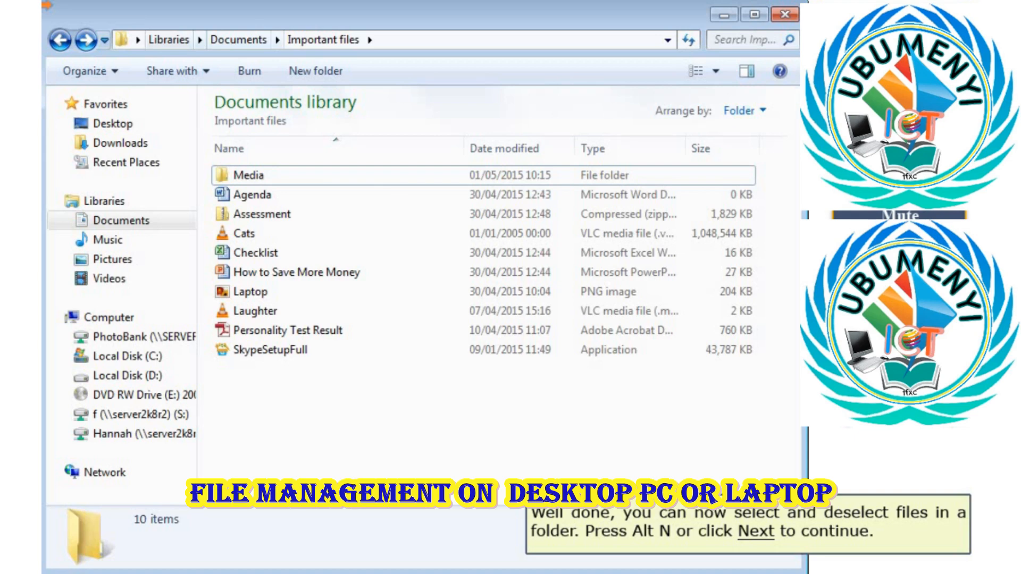
key(alt+n)
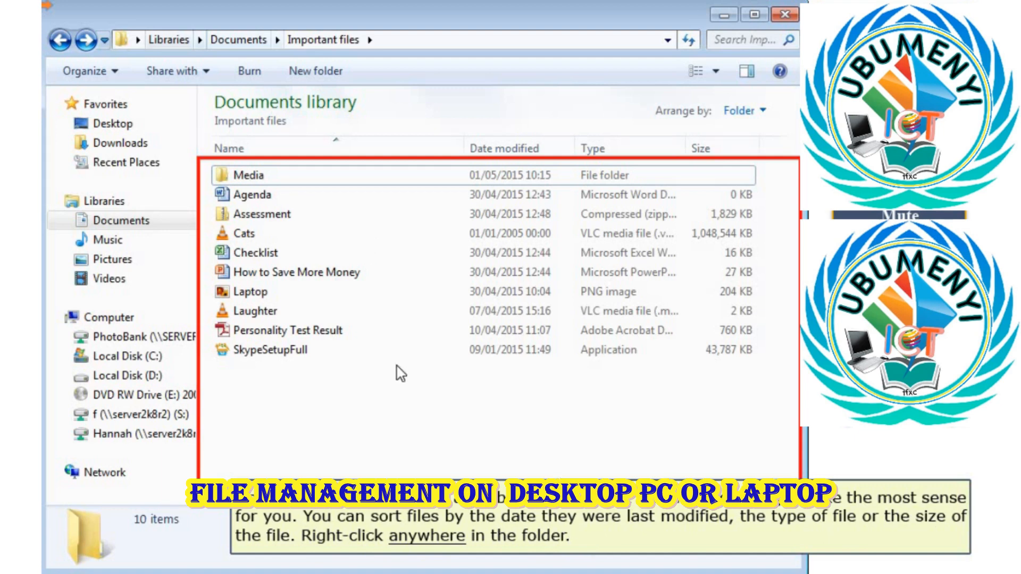
Sort the contents of the Important files folder by name in descending order
right_click(465, 378)
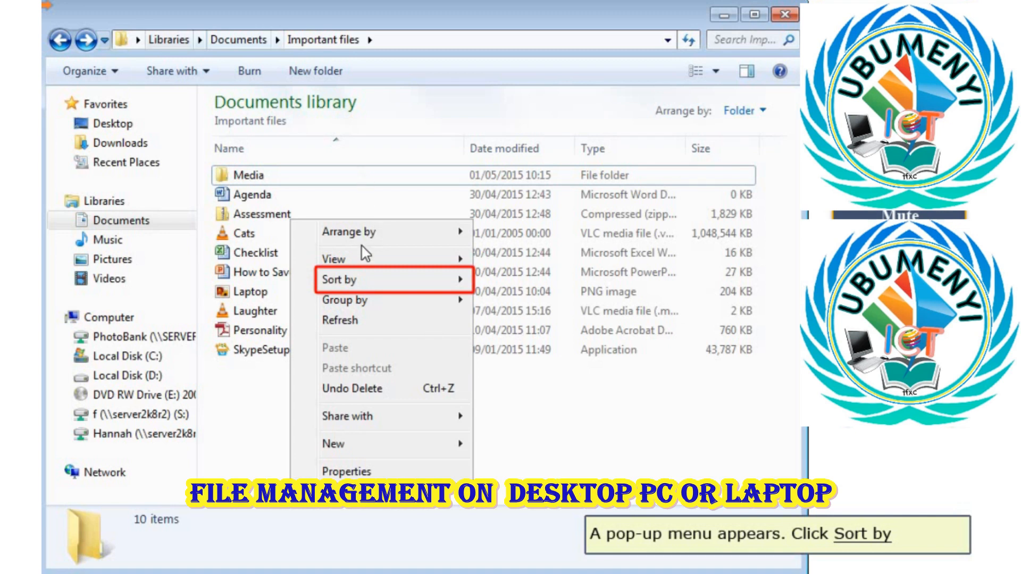
click(388, 287)
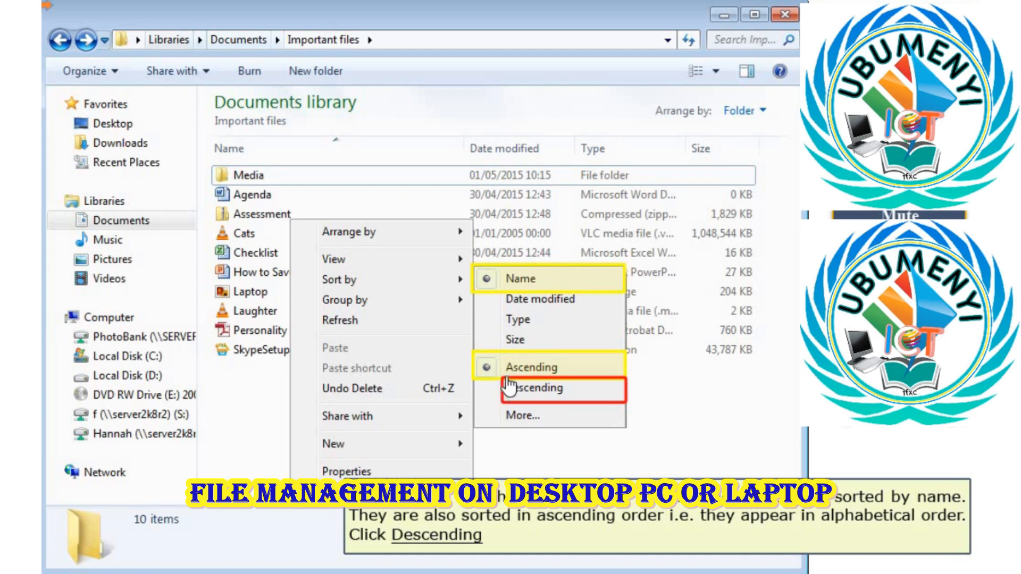
click(528, 400)
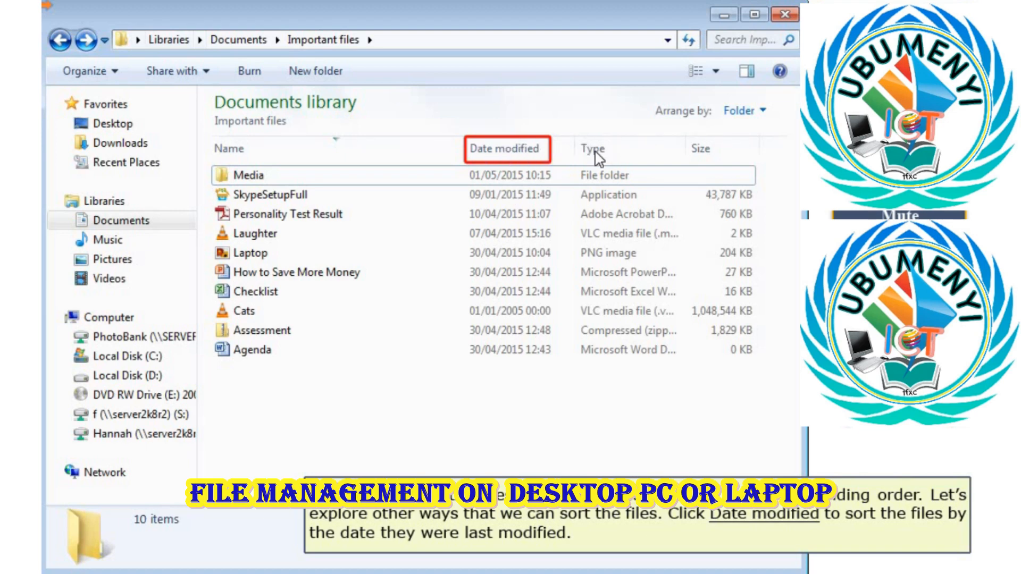
Sort the files by date modified, newest first and then oldest first, followed by type in ascending and then descending order
click(527, 155)
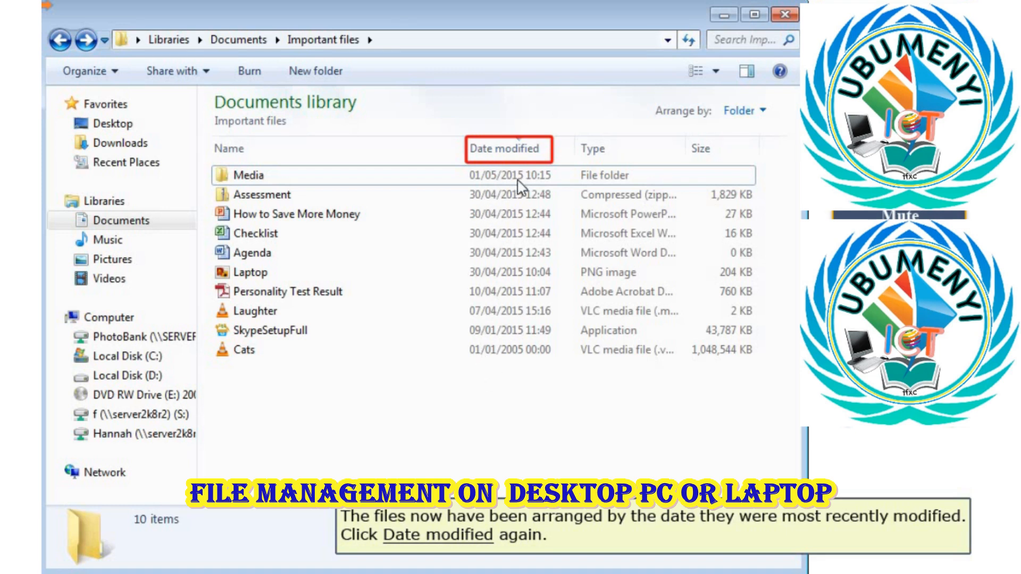
click(529, 155)
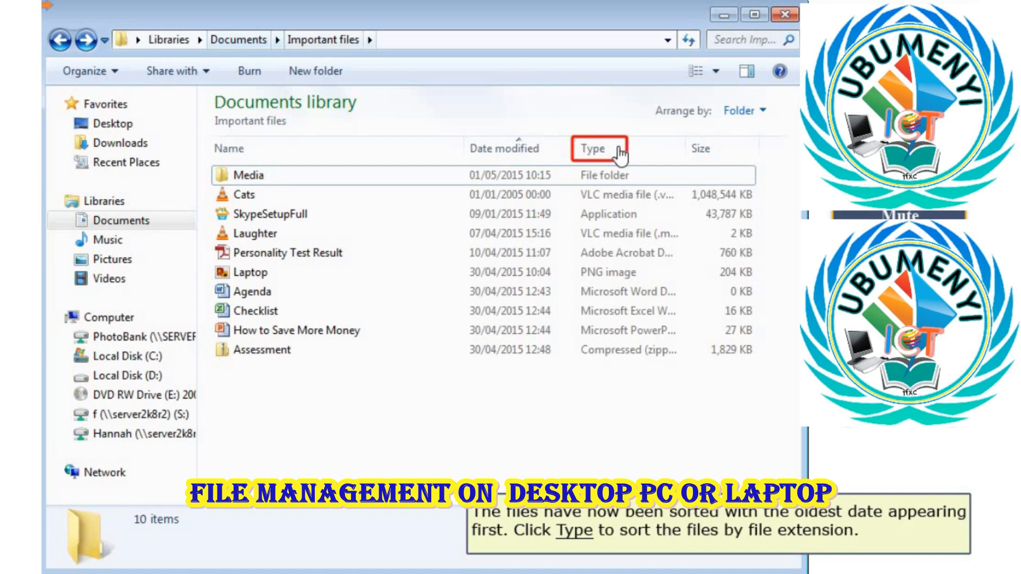
click(590, 148)
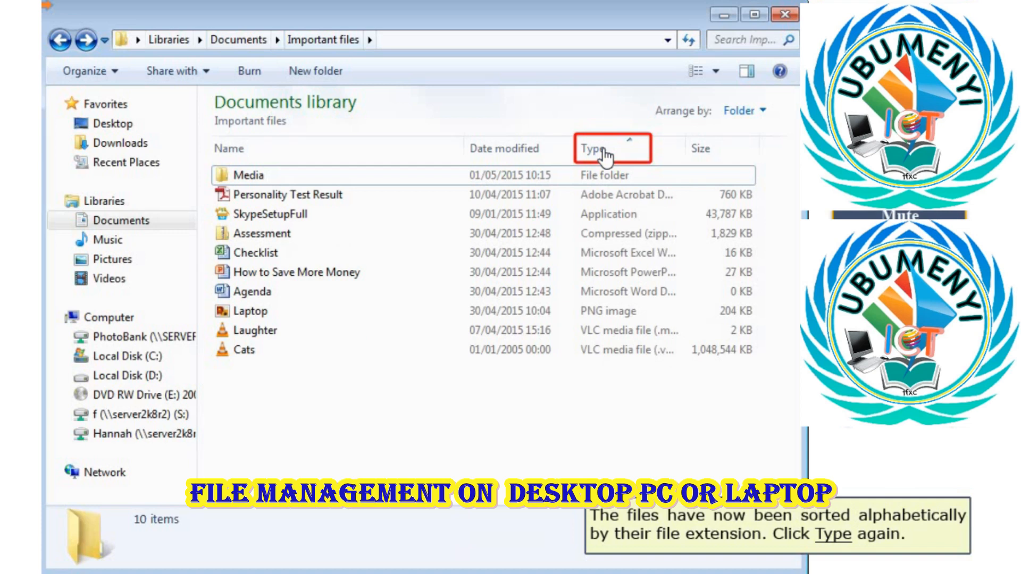
click(605, 154)
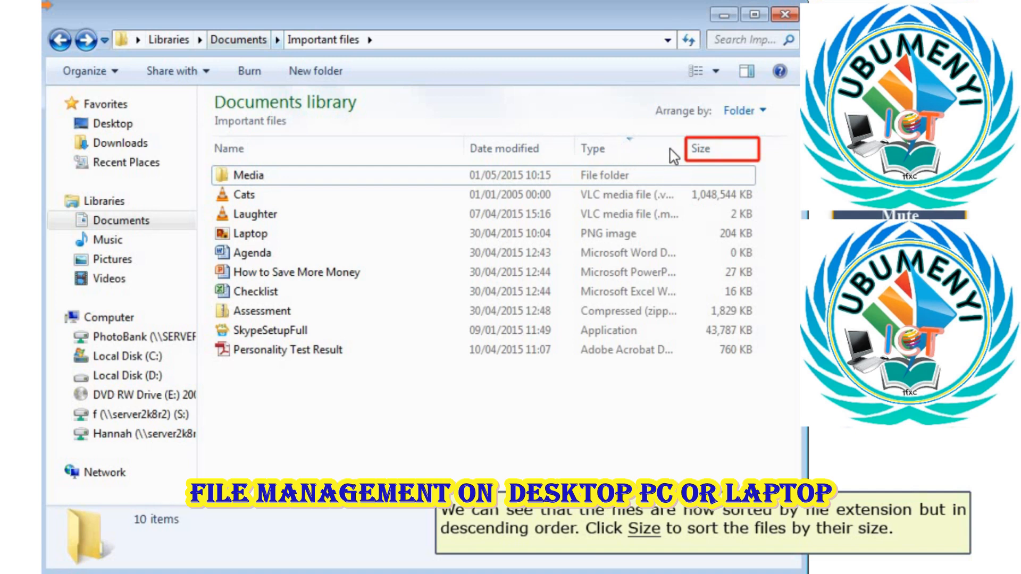
Sort the files by size, largest first and then smallest first, and return to sorting by name in ascending order
click(719, 157)
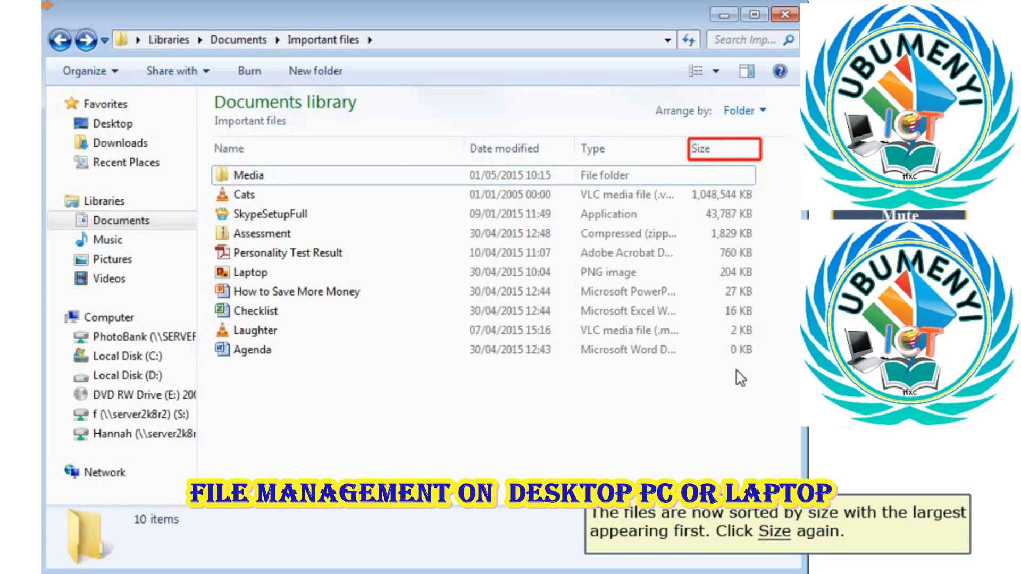
click(725, 152)
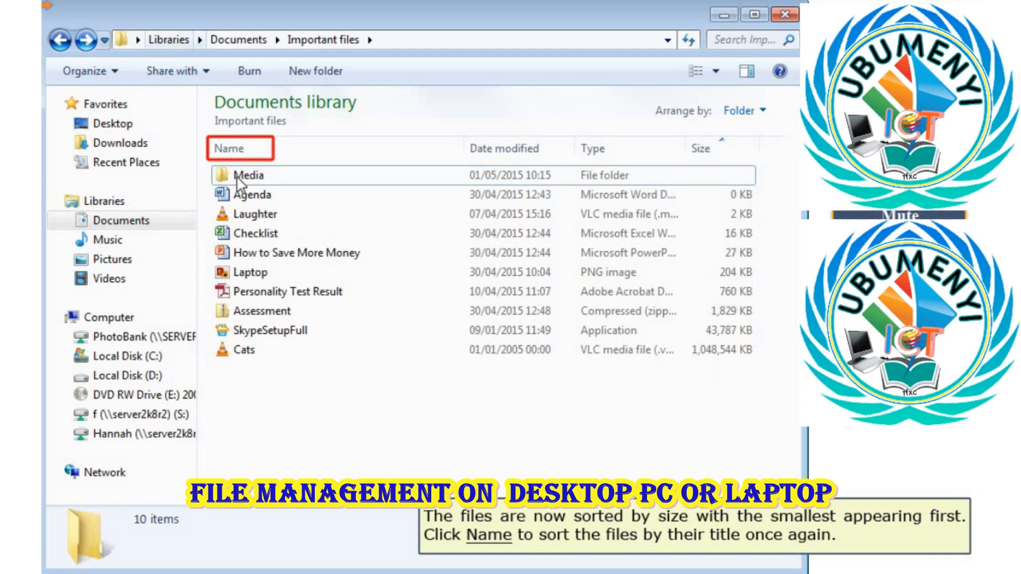
click(229, 149)
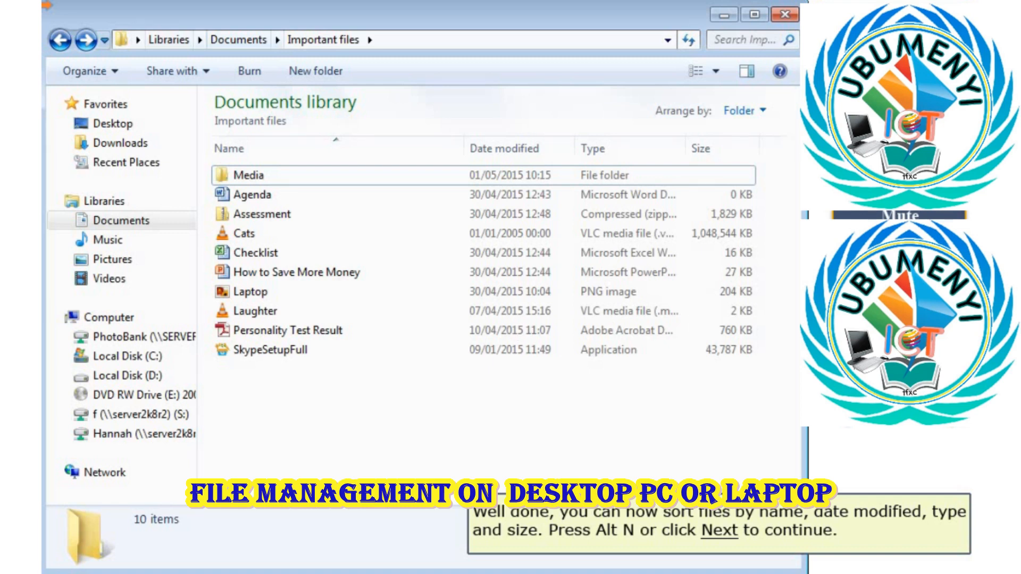
key(alt+n)
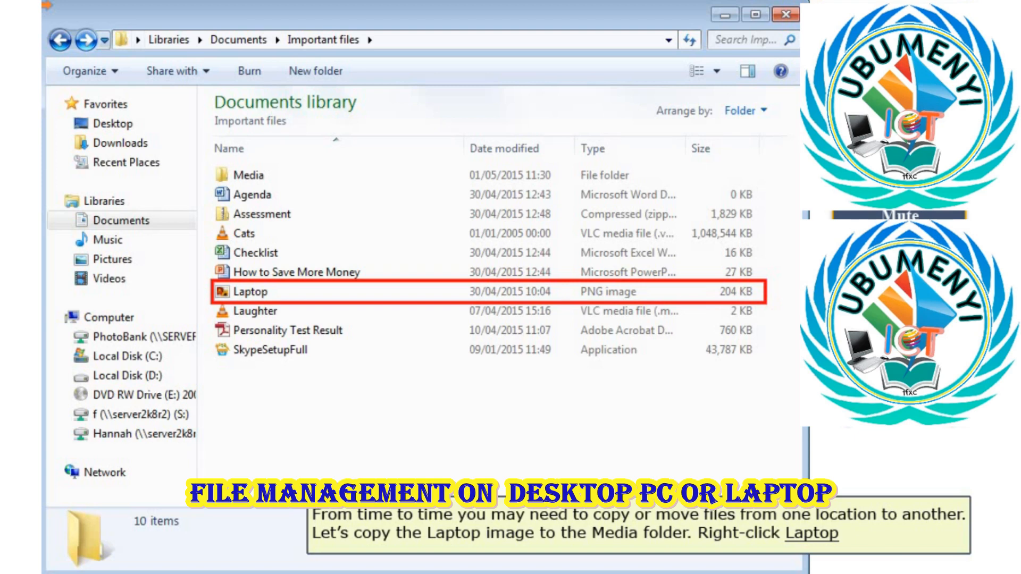
Copy the Laptop image from the Important files folder and paste it into the Media folder
right_click(327, 291)
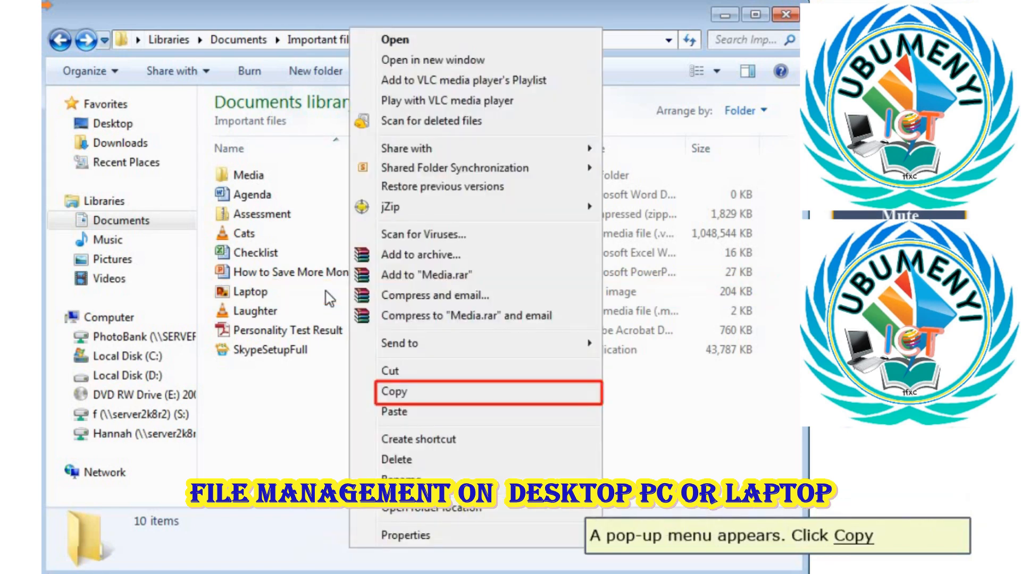
click(406, 394)
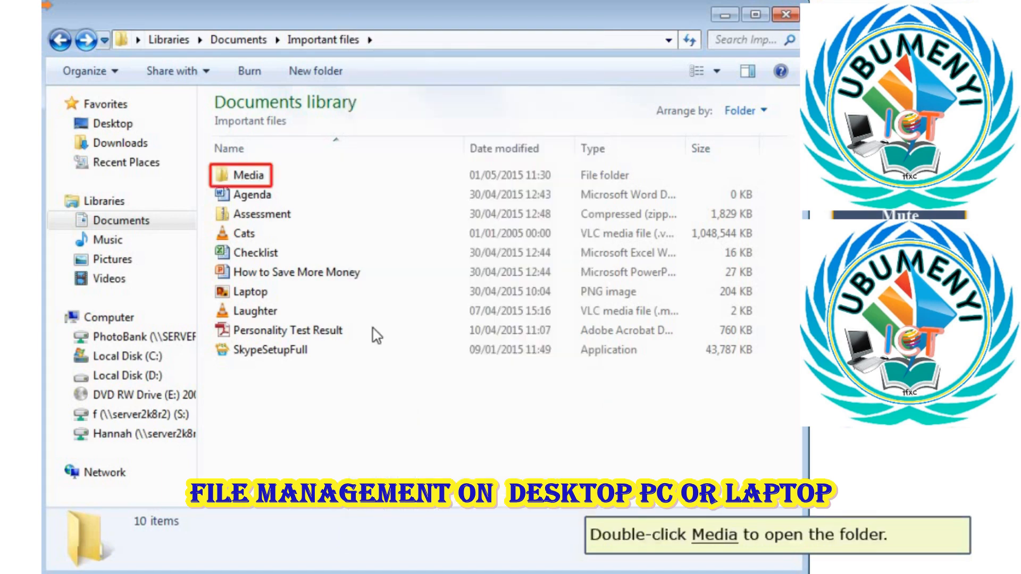
double_click(240, 176)
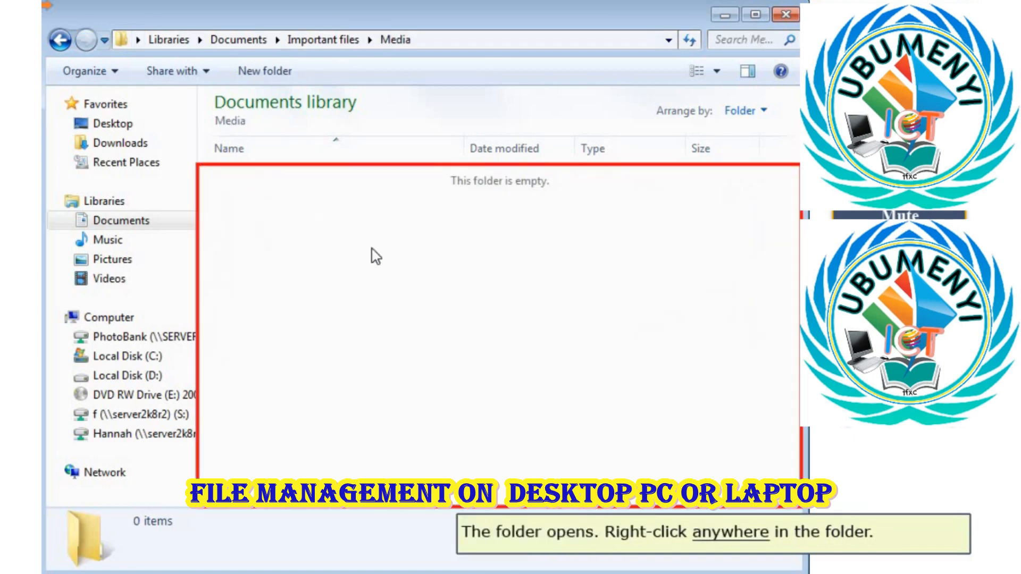
right_click(416, 269)
right_click(408, 290)
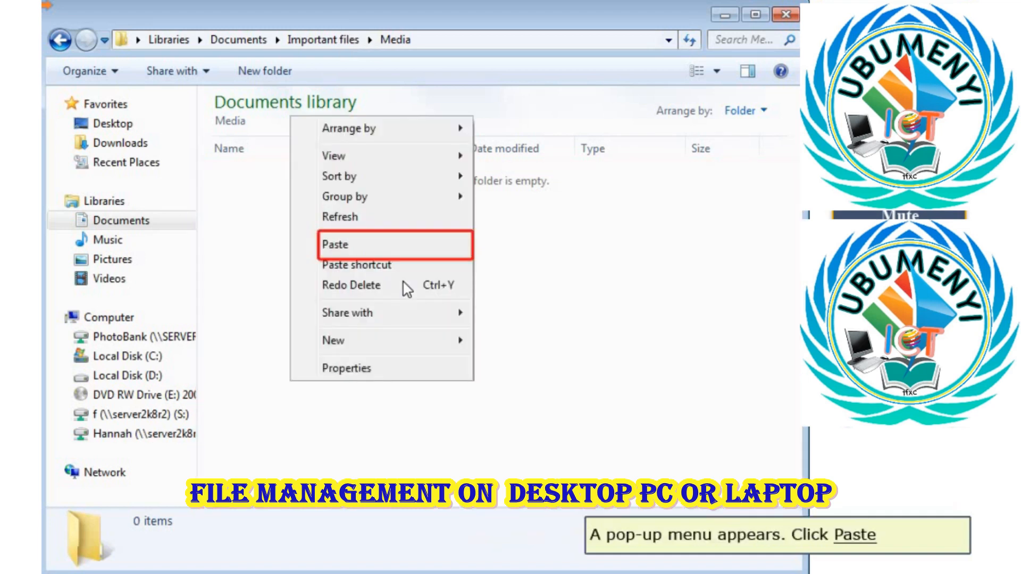
click(344, 247)
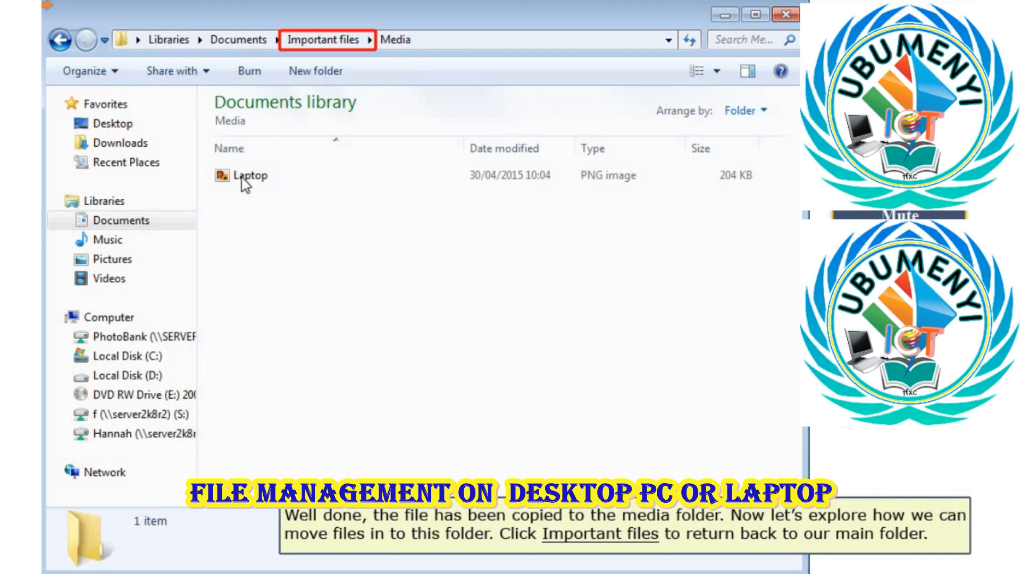
Move the Cats video and Laughter audio files together from the Important files folder into its Media subfolder
click(332, 47)
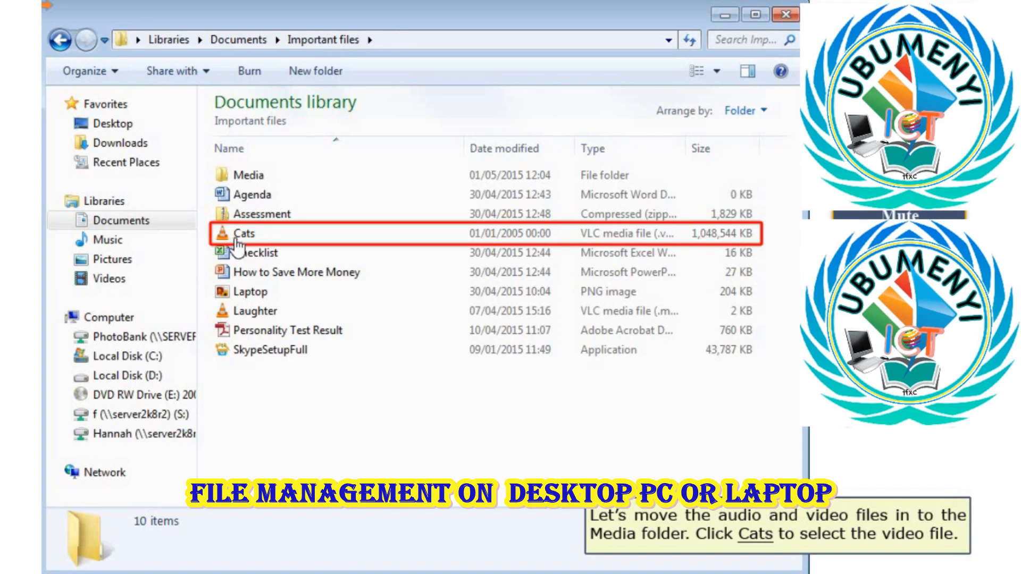
click(264, 236)
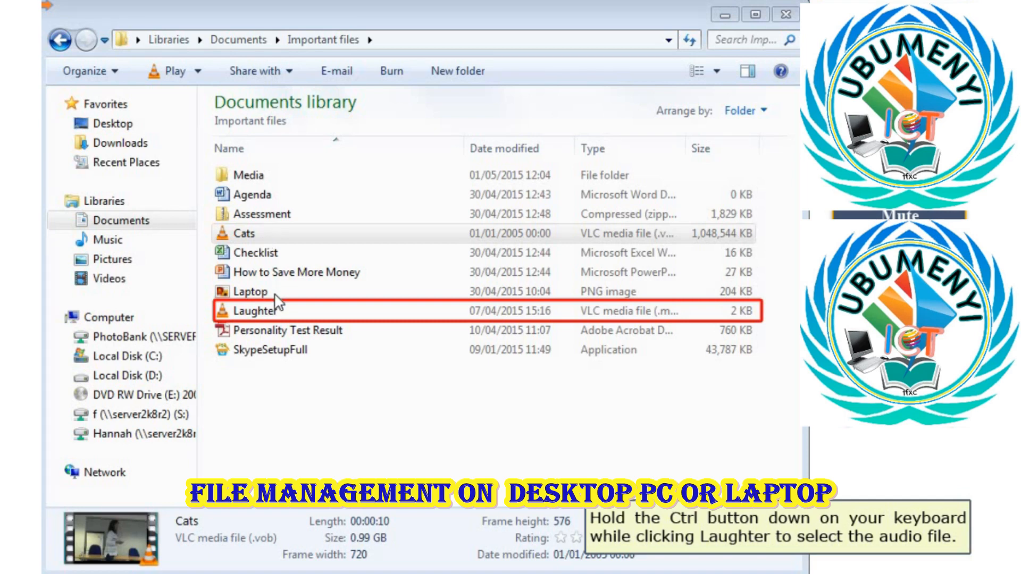
ctrl+click(281, 311)
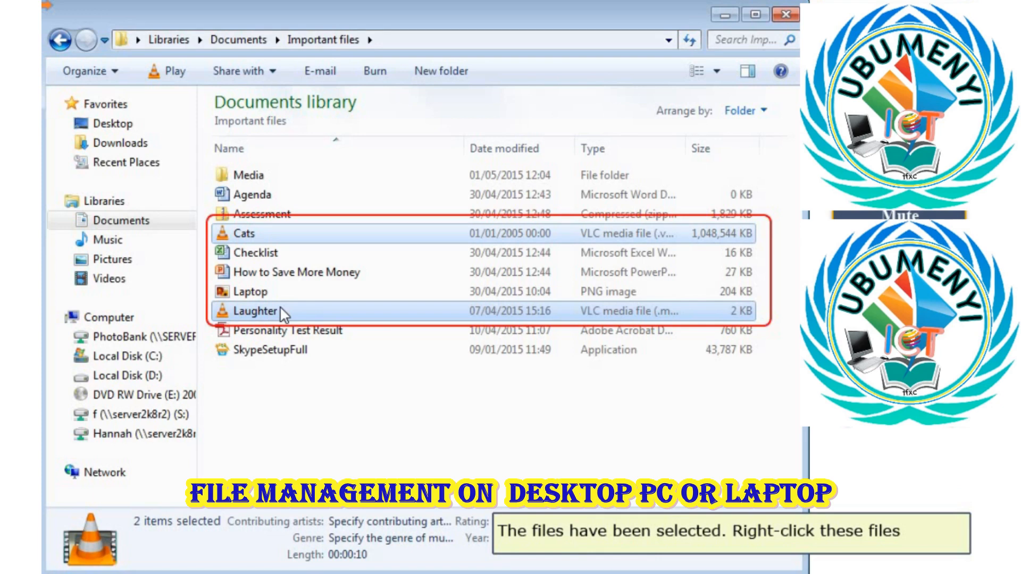
right_click(282, 314)
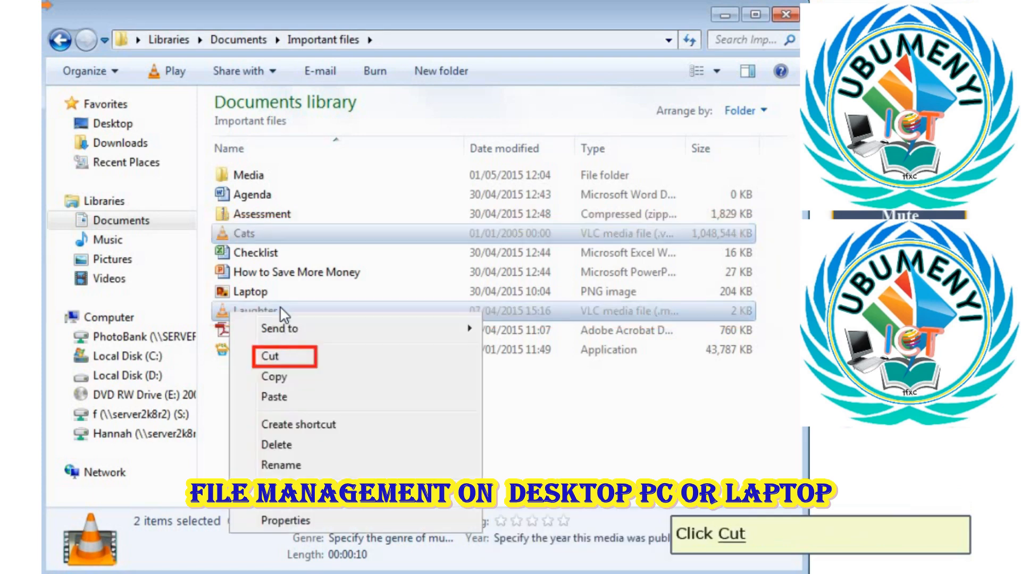
click(275, 357)
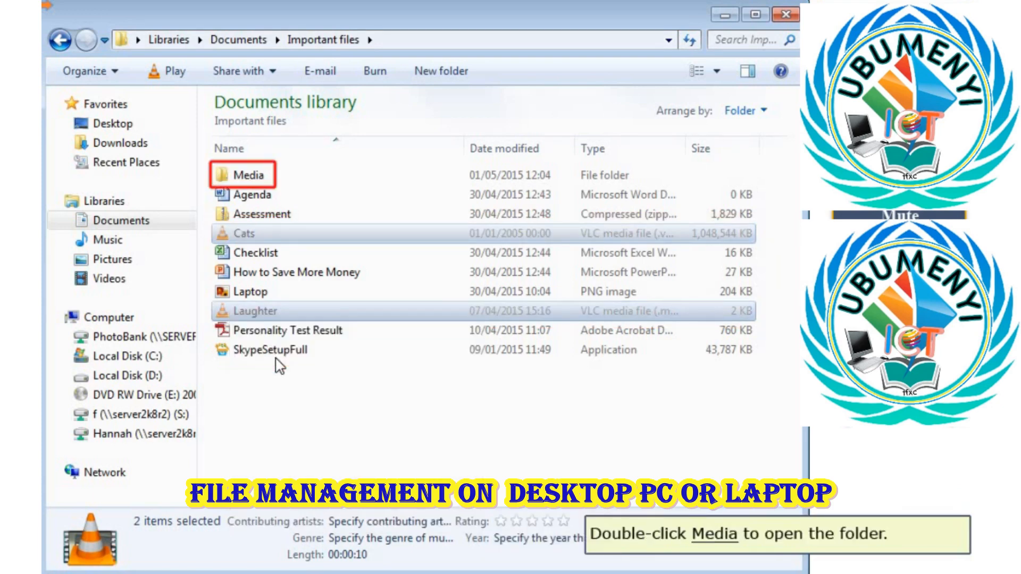
double_click(240, 177)
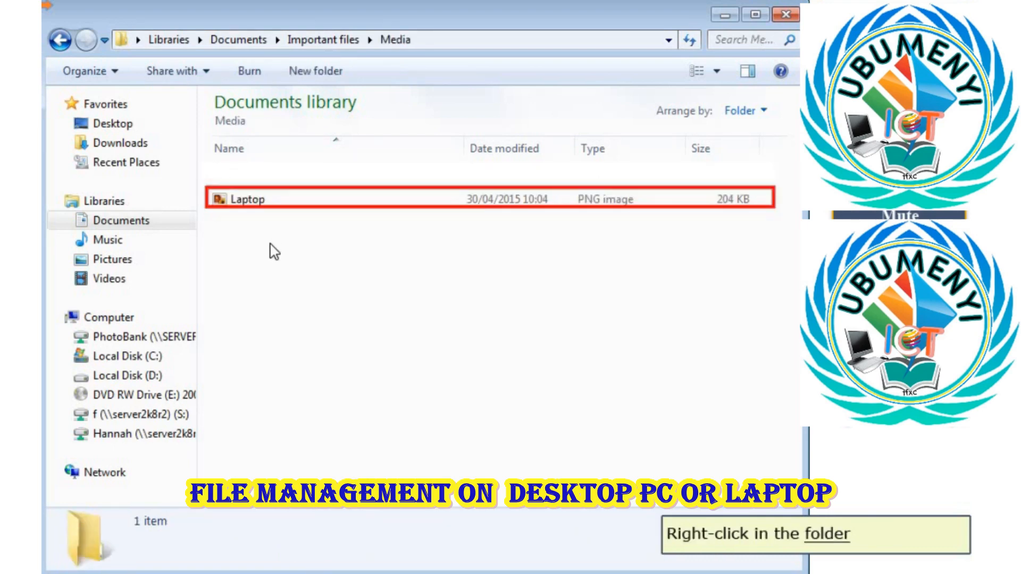
right_click(273, 202)
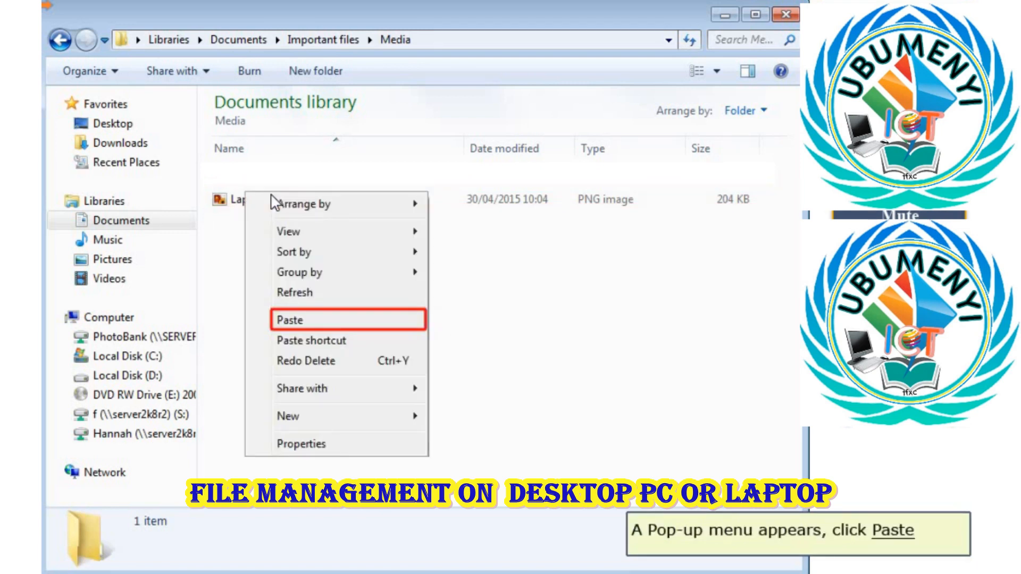
click(292, 322)
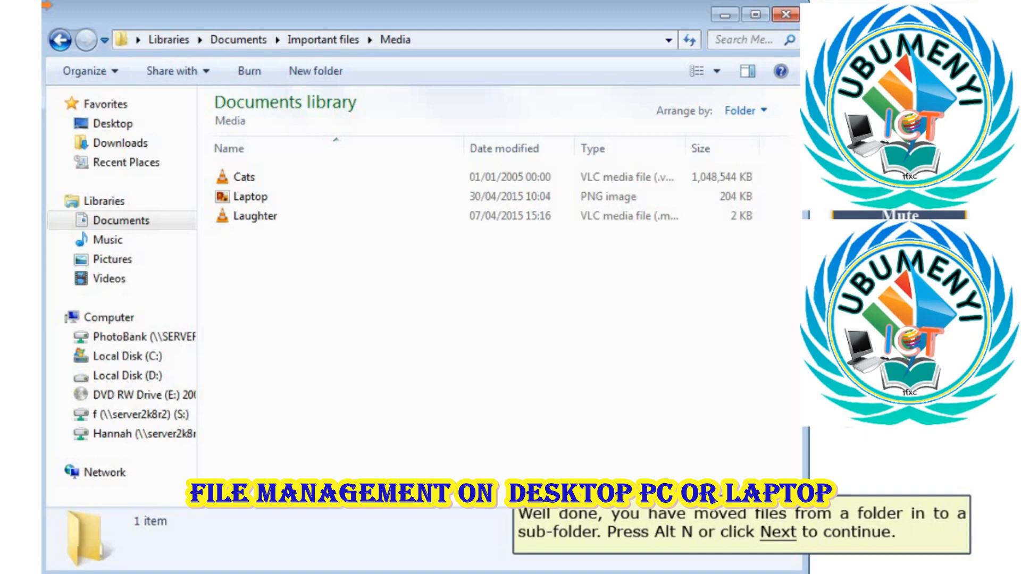
key(alt+n)
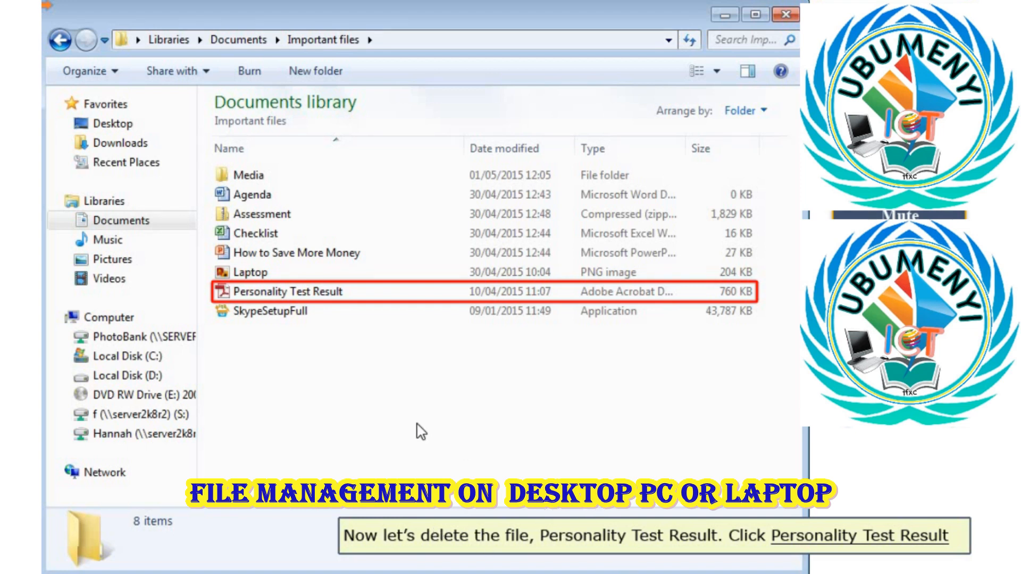
Delete the Personality Test Result file from the Important files folder, sending it to the Recycle Bin
click(298, 298)
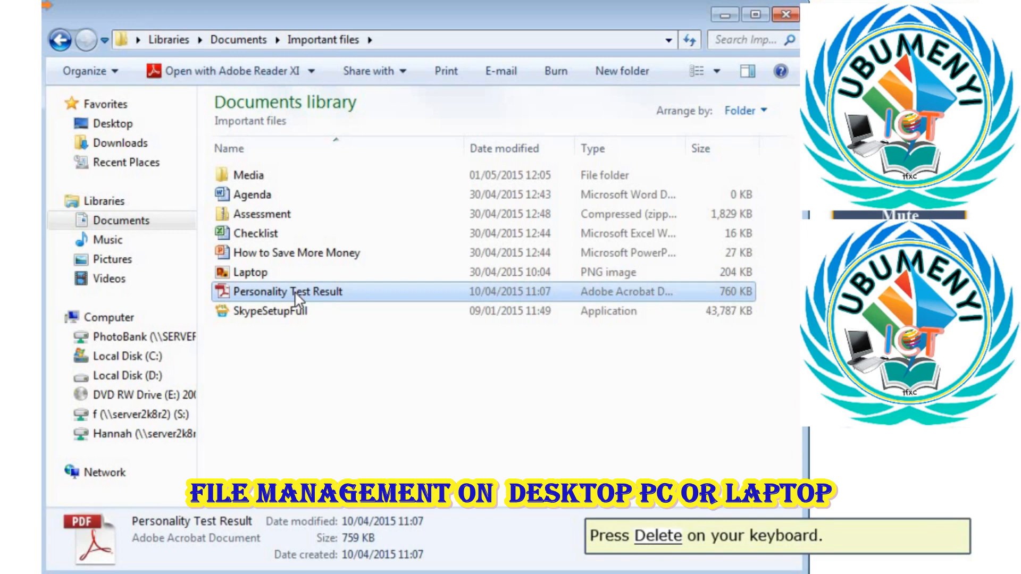
key(Delete)
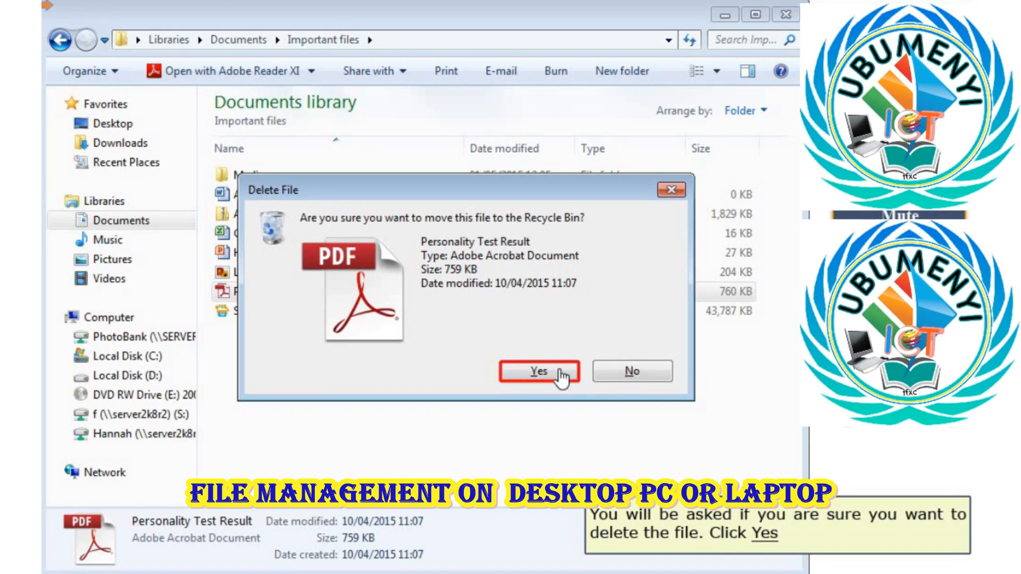
click(529, 374)
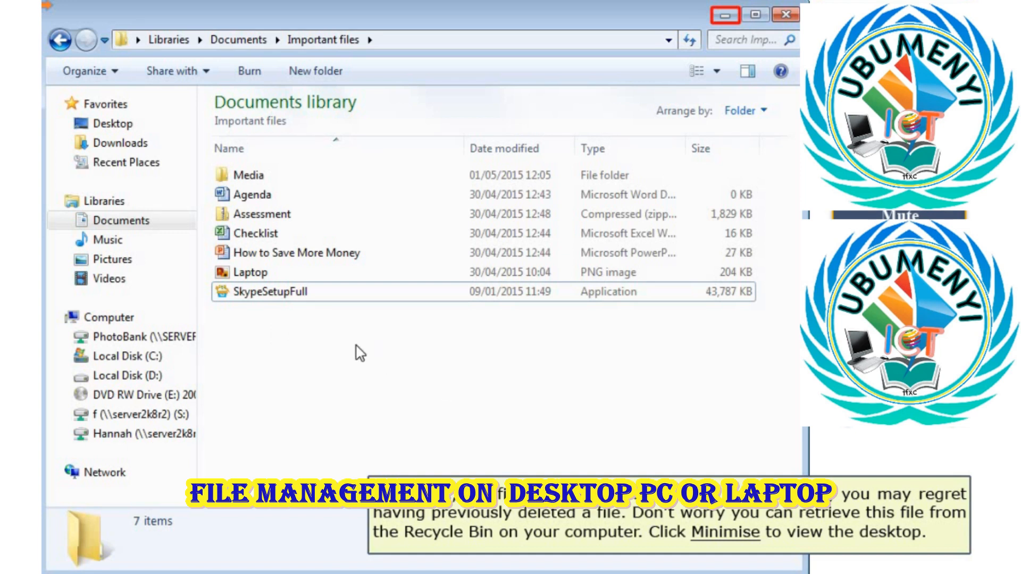
Restore Personality Test Result from the Recycle Bin and check for it in the Important files folder
click(722, 23)
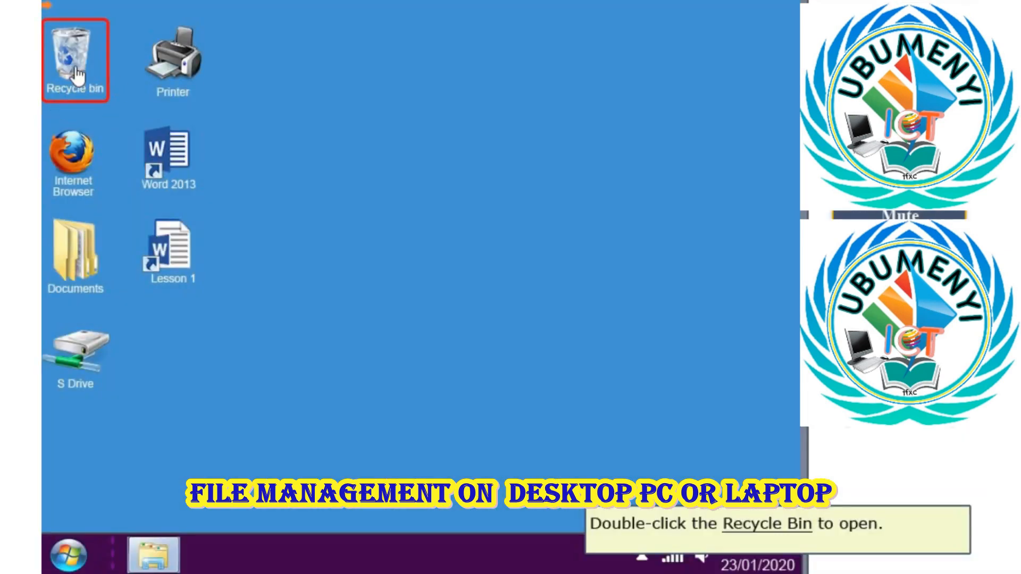
double_click(74, 74)
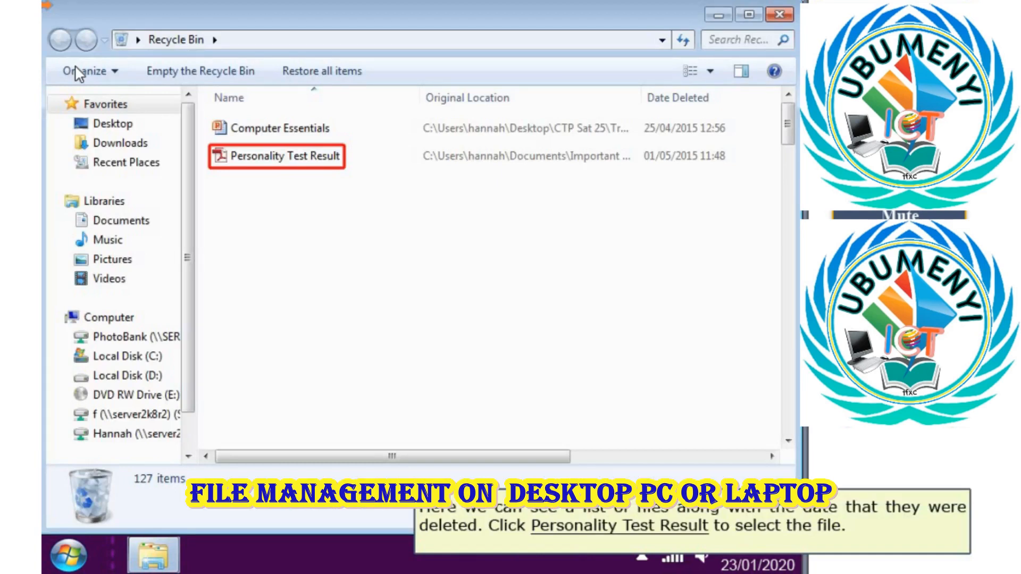
click(297, 159)
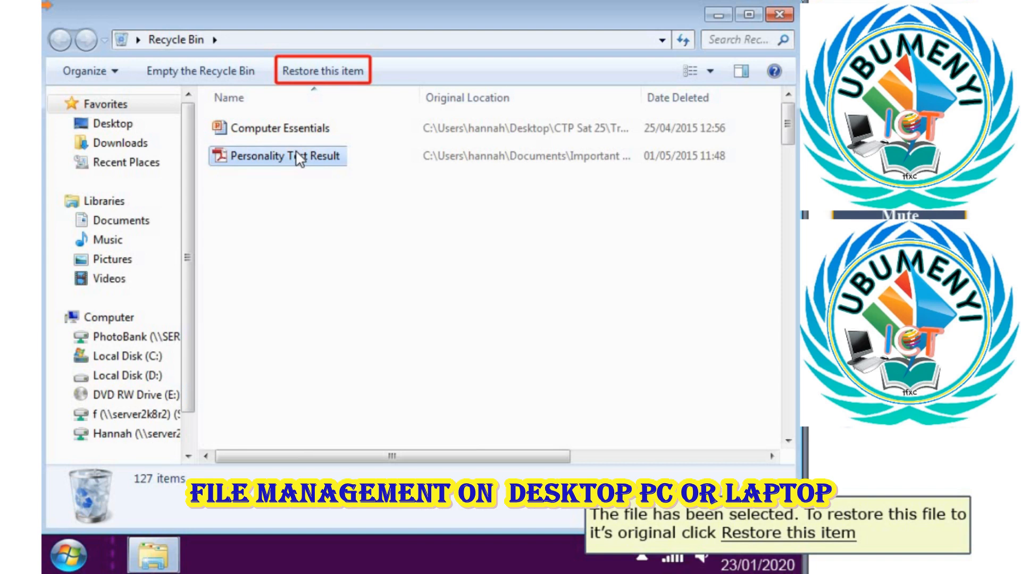
click(328, 75)
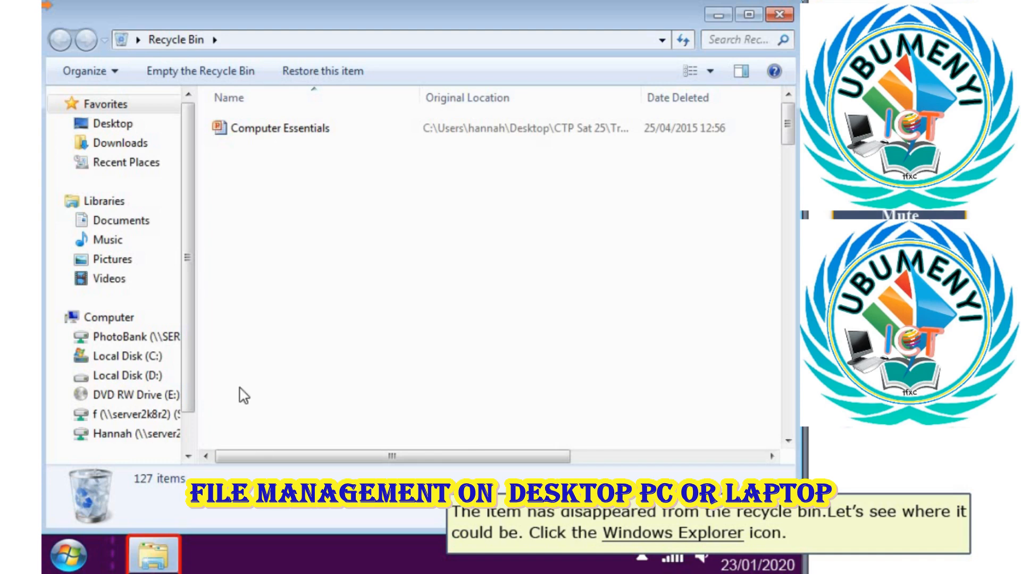
click(156, 559)
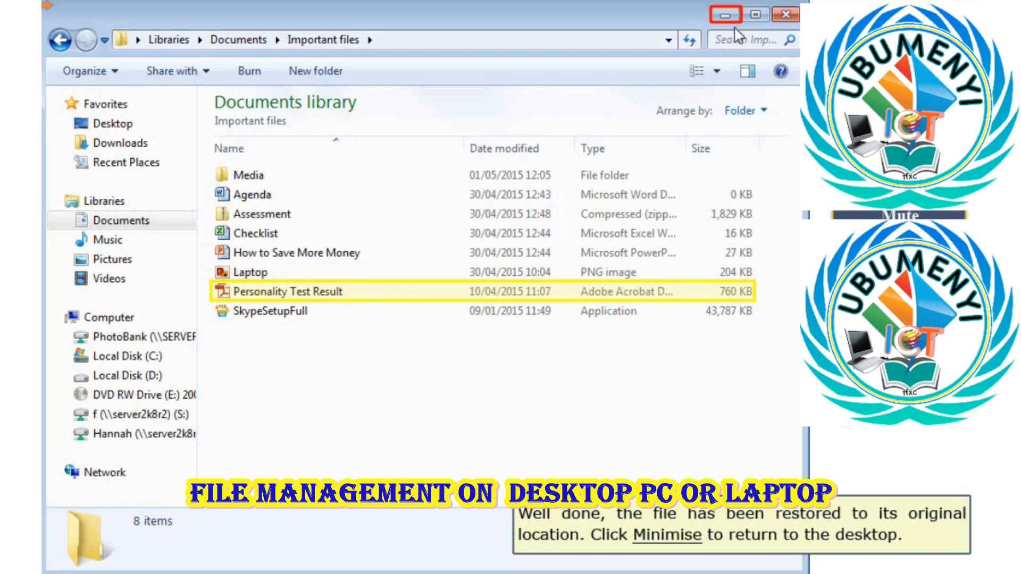
click(724, 14)
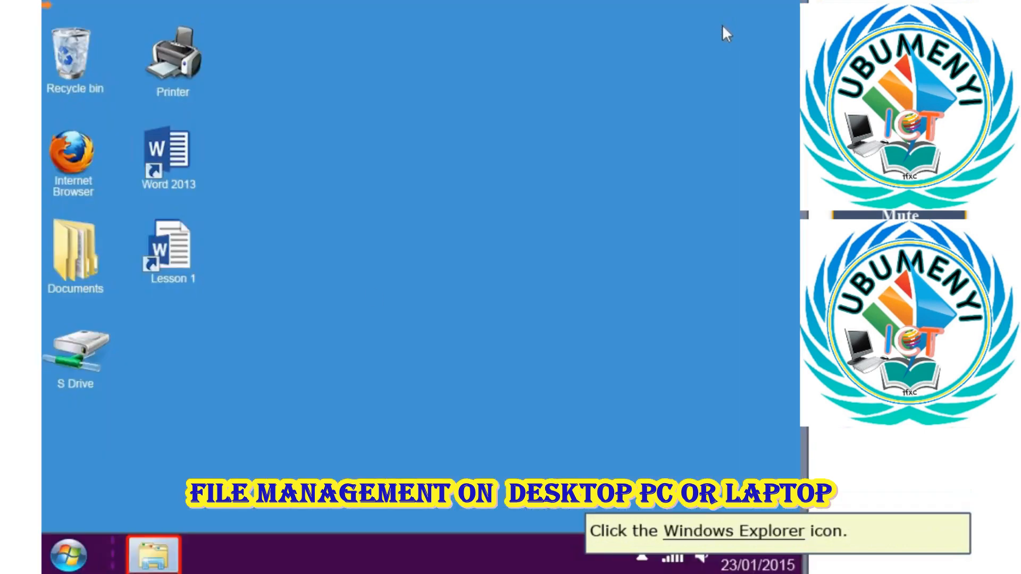
Bring the Recycle Bin window back into view, empty the bin permanently and close the window
click(151, 567)
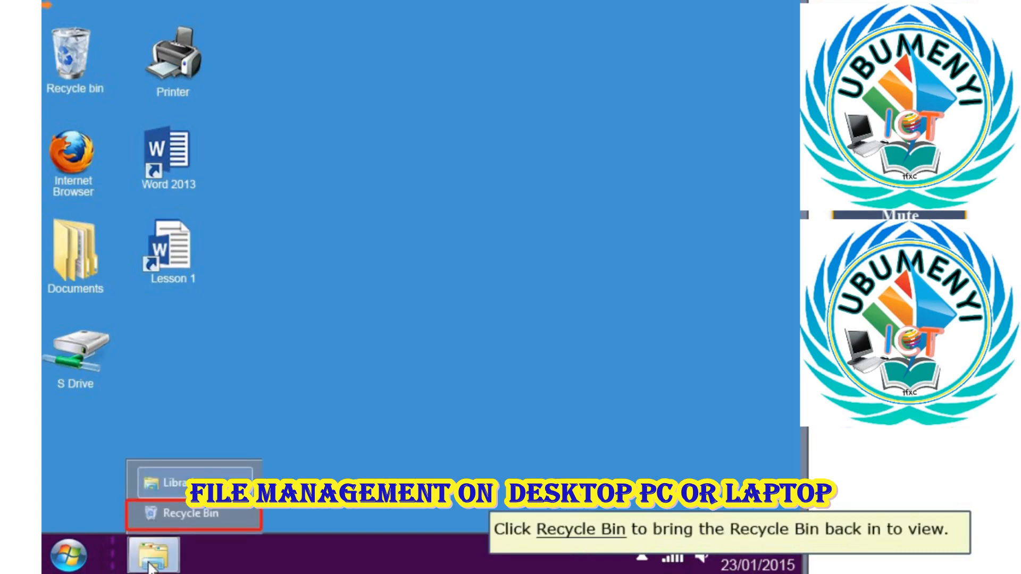
click(183, 516)
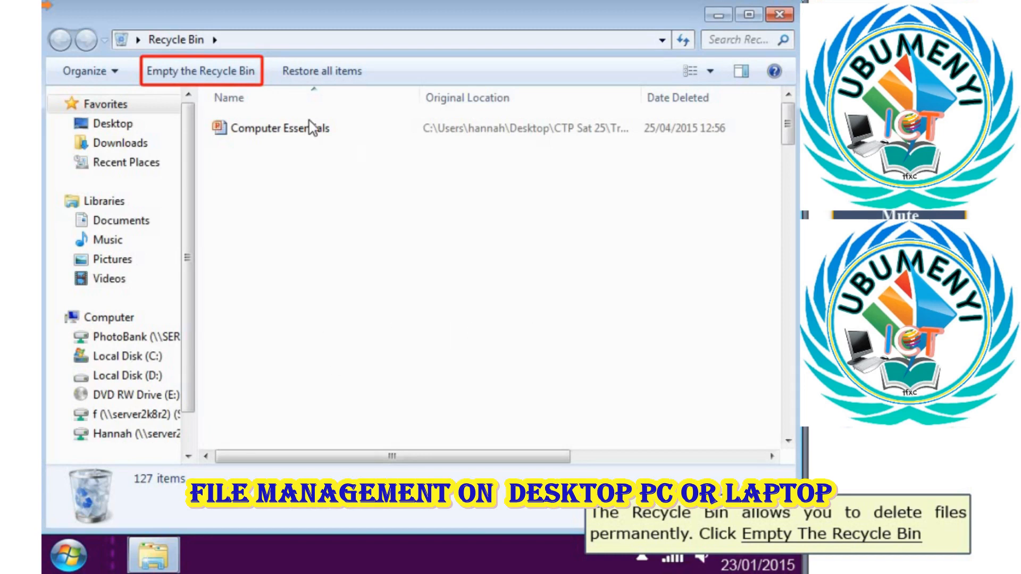
click(195, 75)
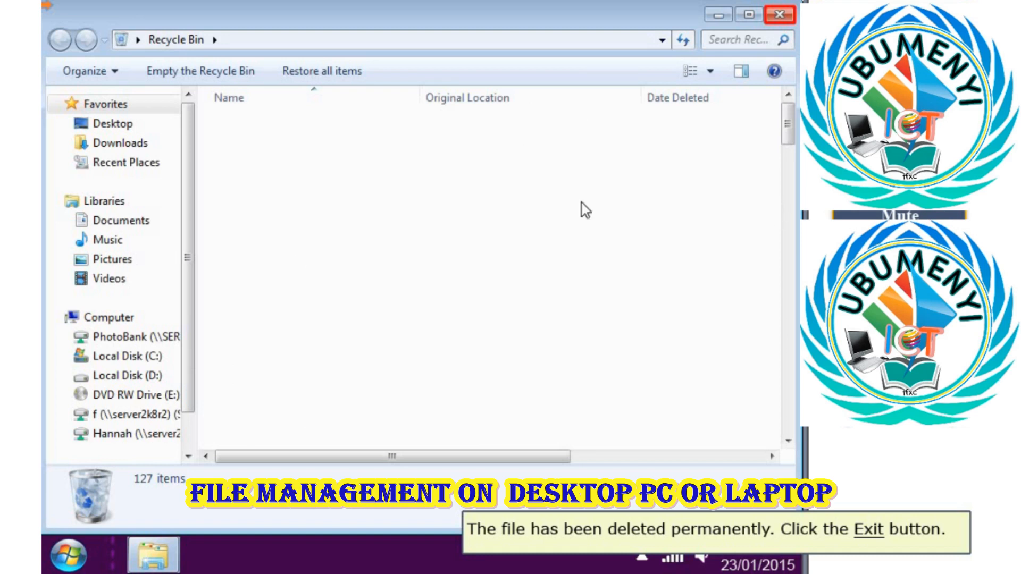
click(779, 15)
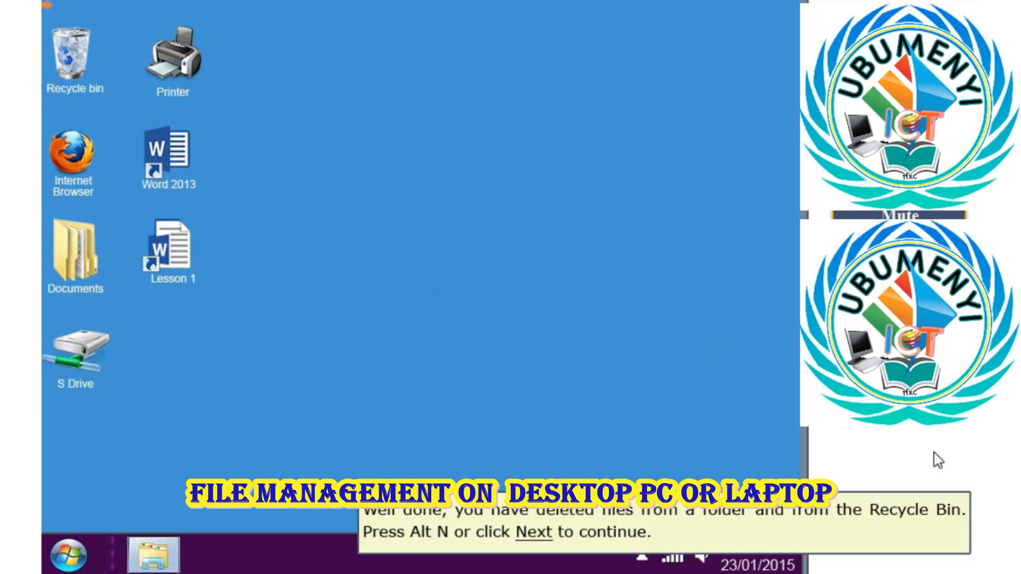
key(alt+n)
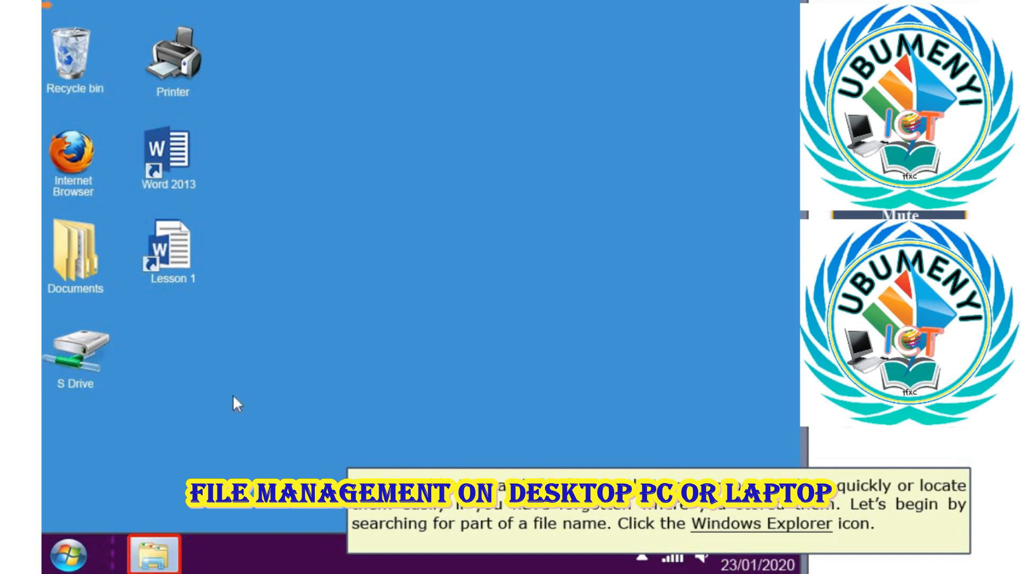
Open Windows Explorer and search the libraries for files with "money" in the name
click(149, 562)
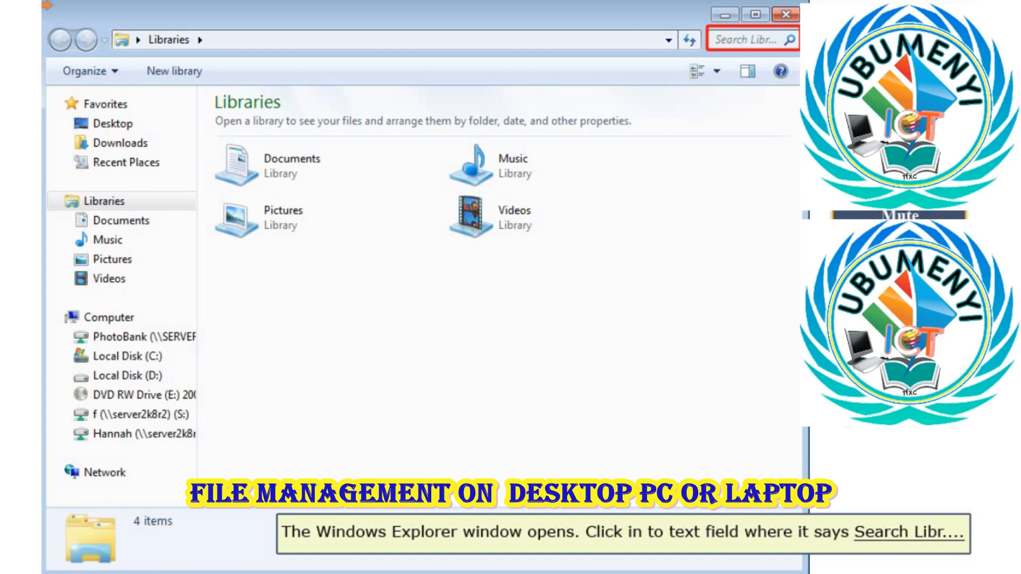
click(737, 42)
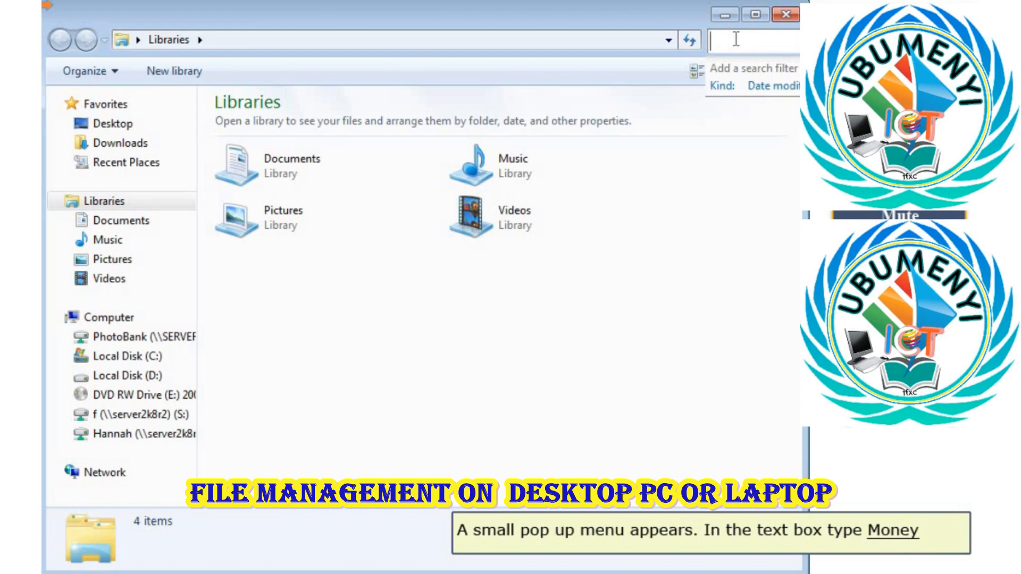
text(money)
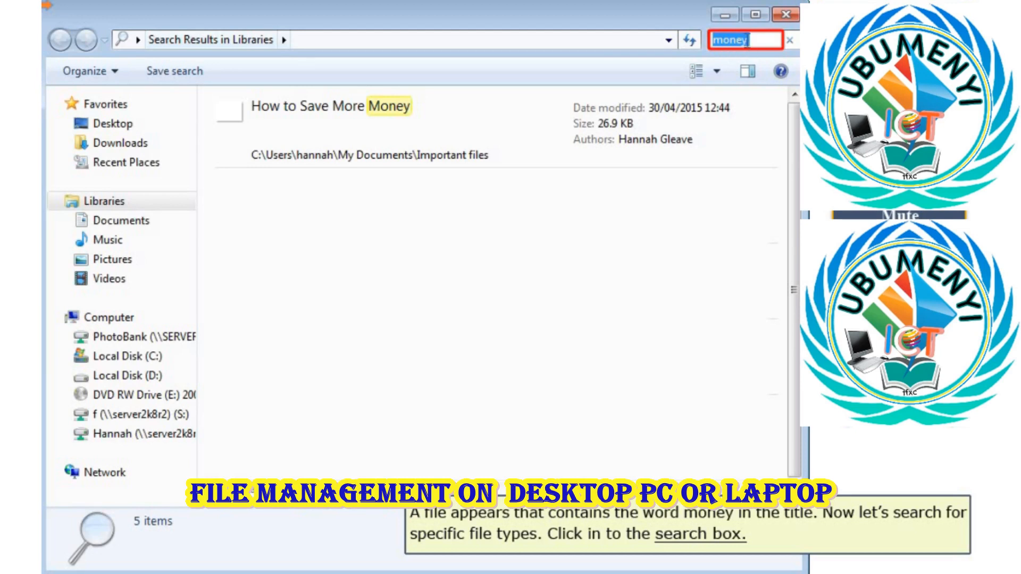
Replace the library search with "*.zip" to look for compressed files
click(747, 41)
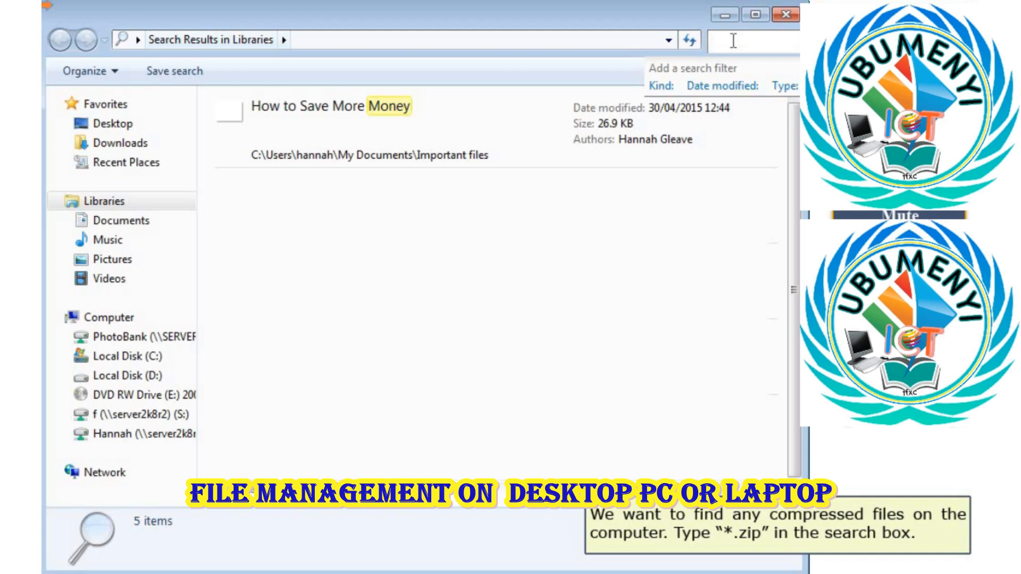
text(.)
key(BackSpace)
text(*.zip)
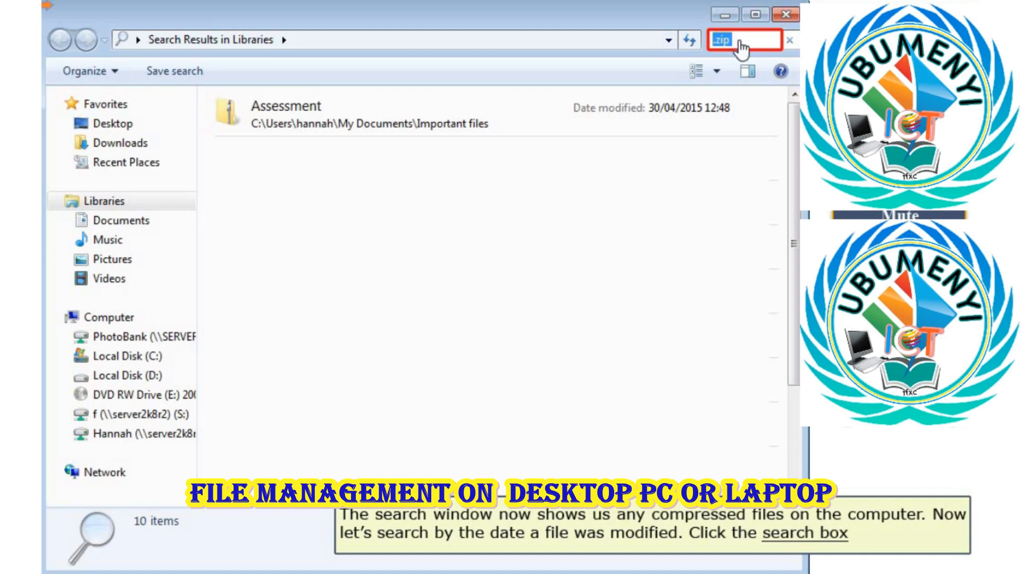
Search the libraries for files by date modified, choosing 30 April 2015 as the date
click(741, 40)
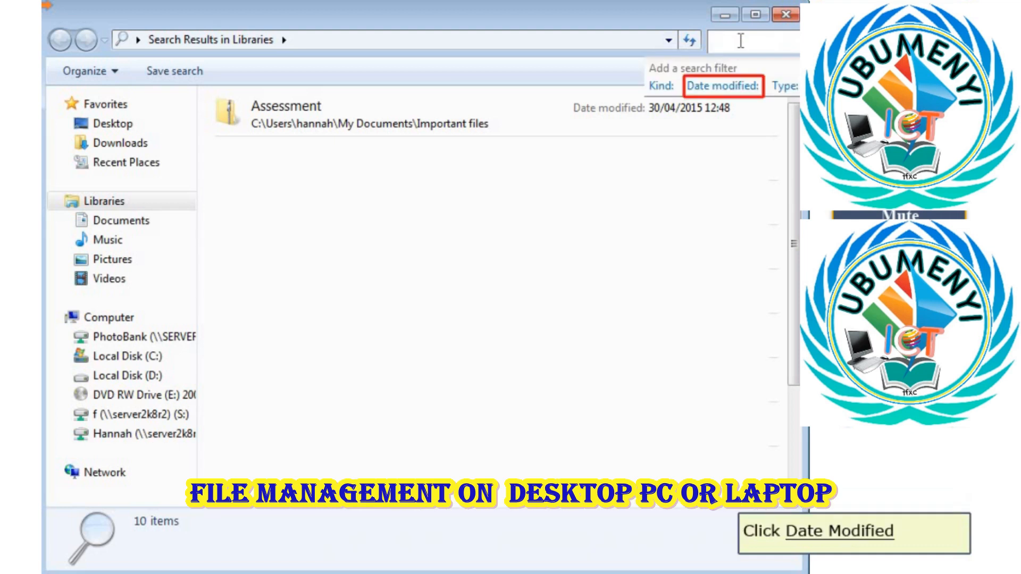
click(723, 88)
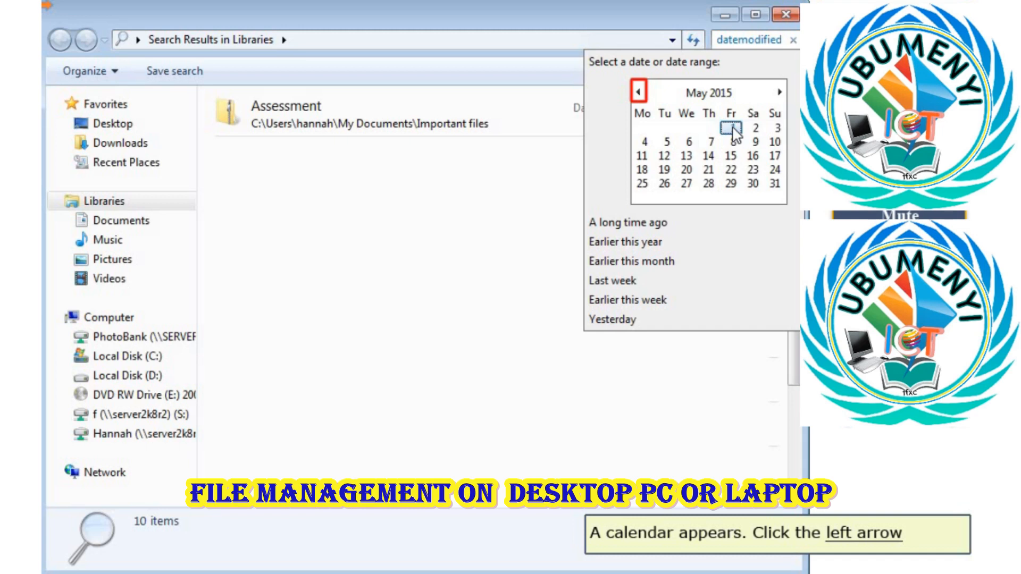
click(638, 93)
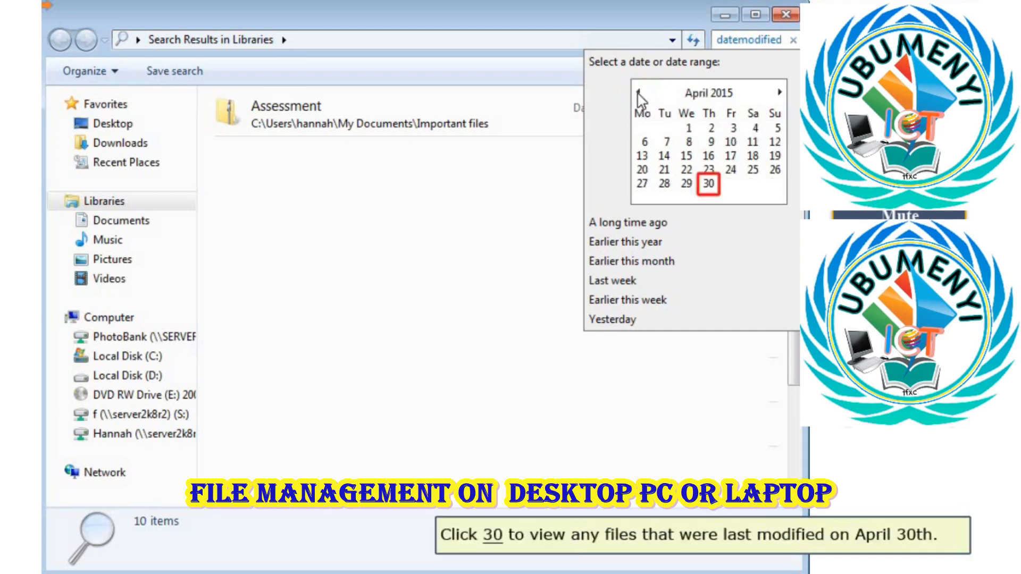
click(708, 185)
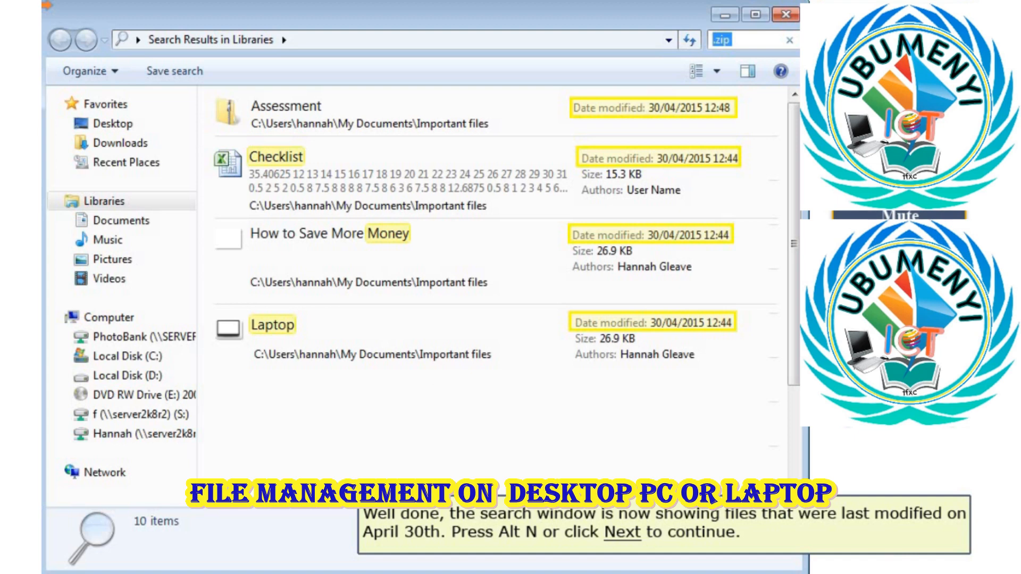
key(alt+n)
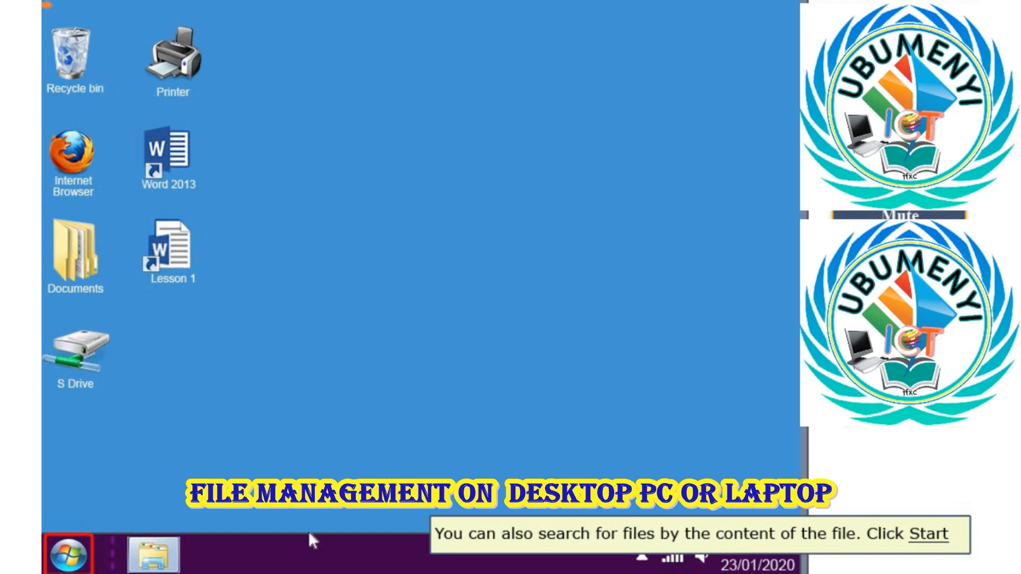
Search programs and files for documents containing the word "facilitator" and open the Agenda document
click(76, 557)
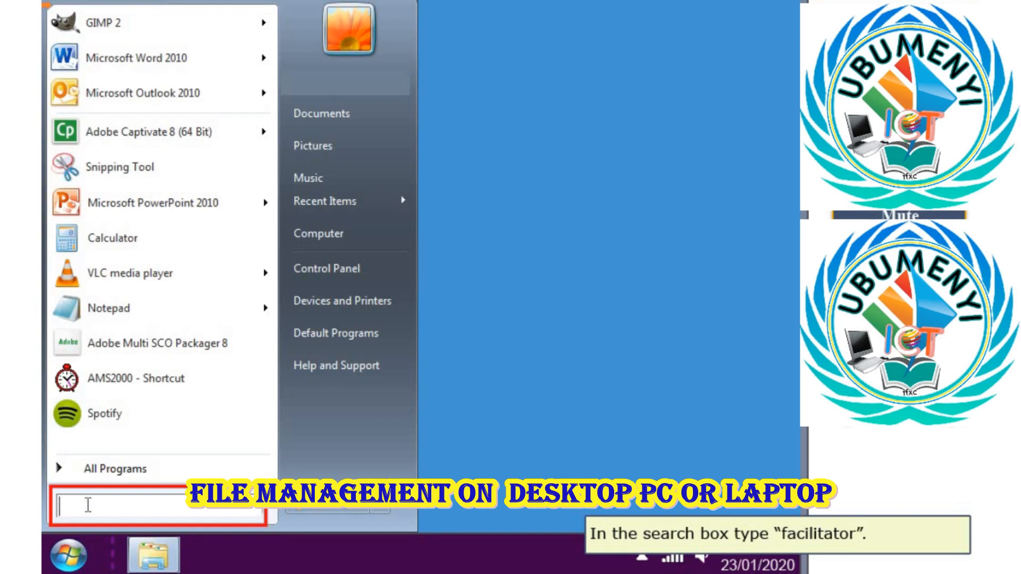
text(facilitaro)
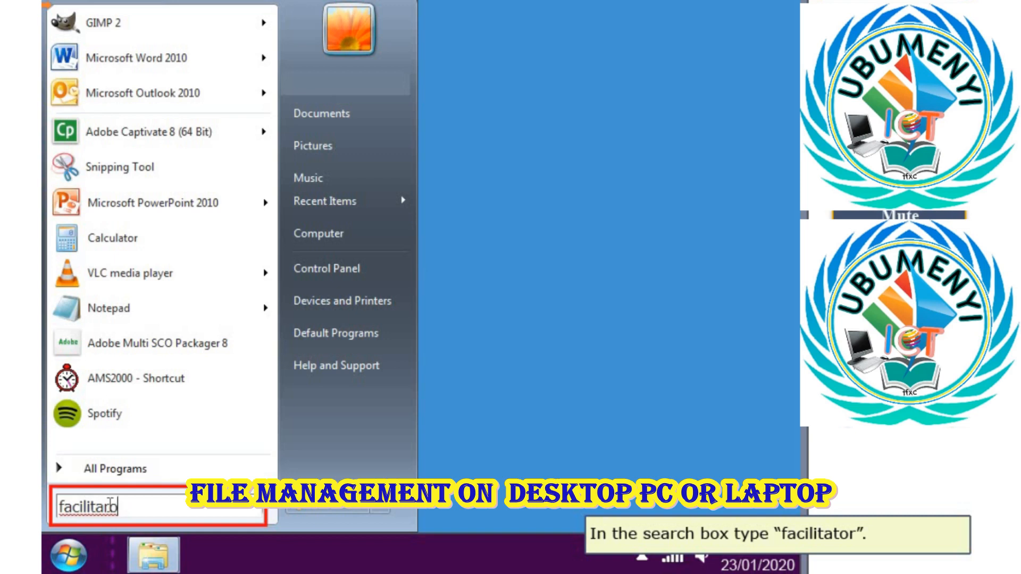
key(BackSpace)
key(BackSpace)
text(tor)
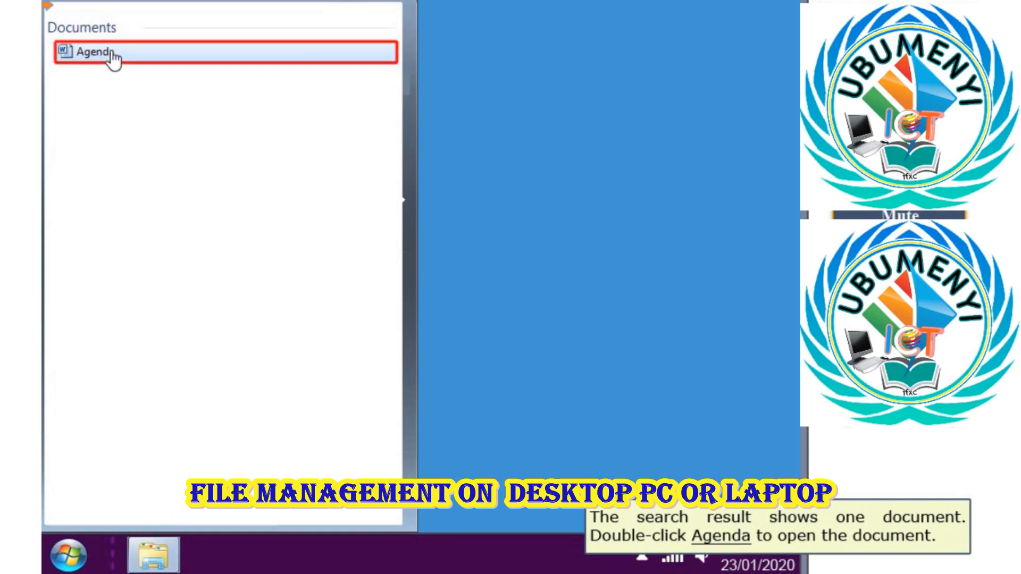
double_click(93, 53)
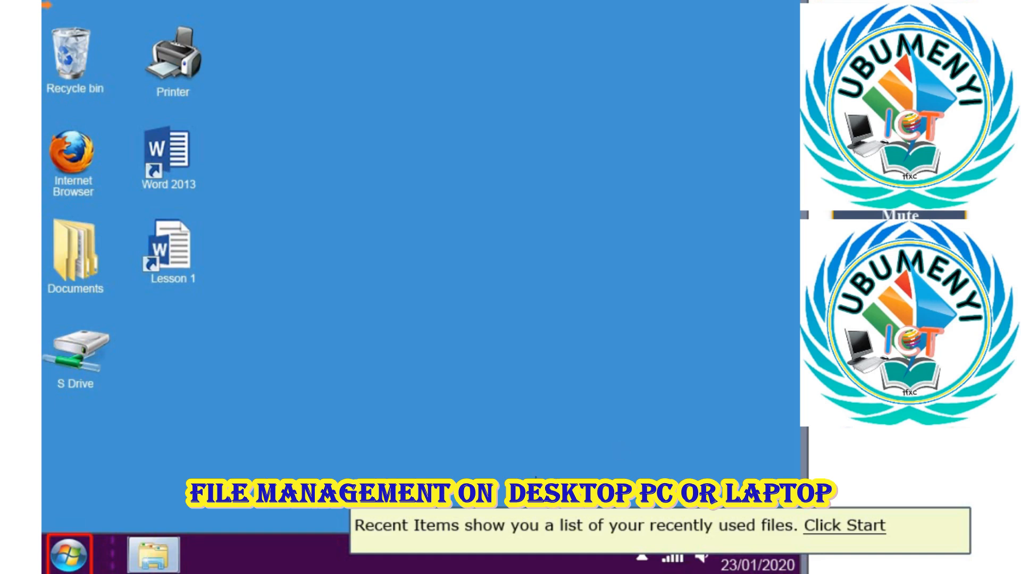
Open the Agenda document from the list of recently used files and close it again
click(68, 556)
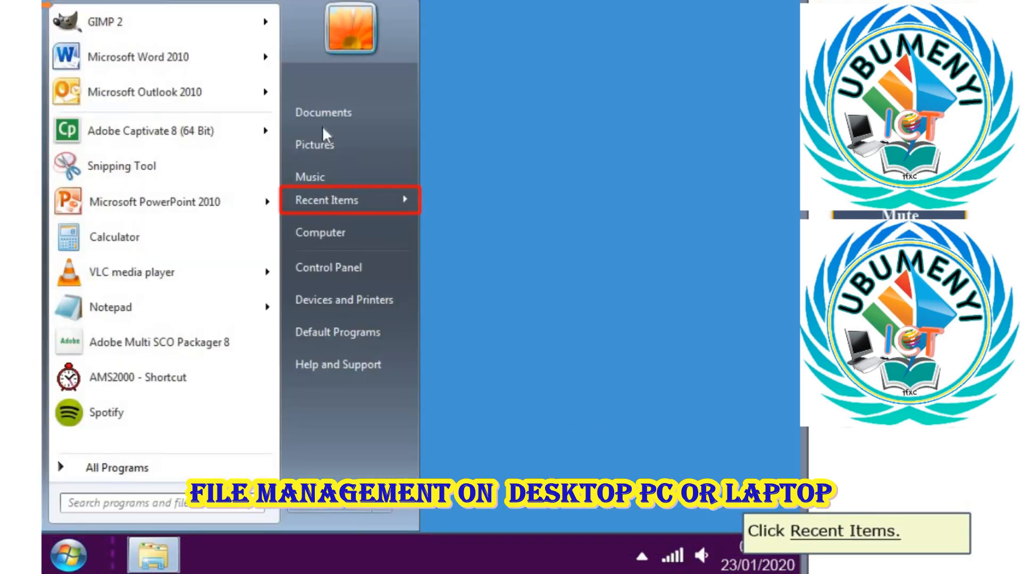
click(338, 199)
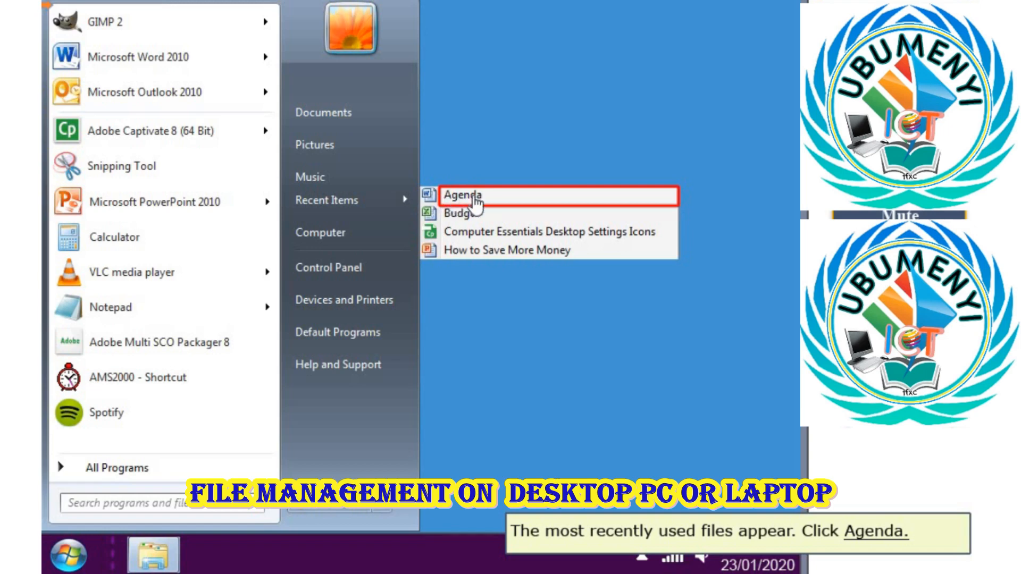
click(468, 200)
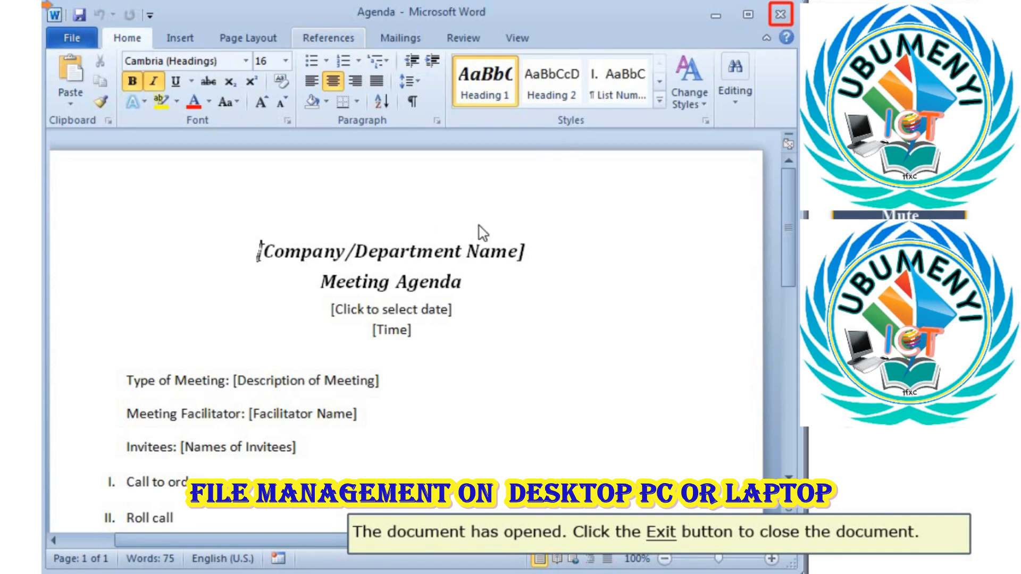
click(780, 16)
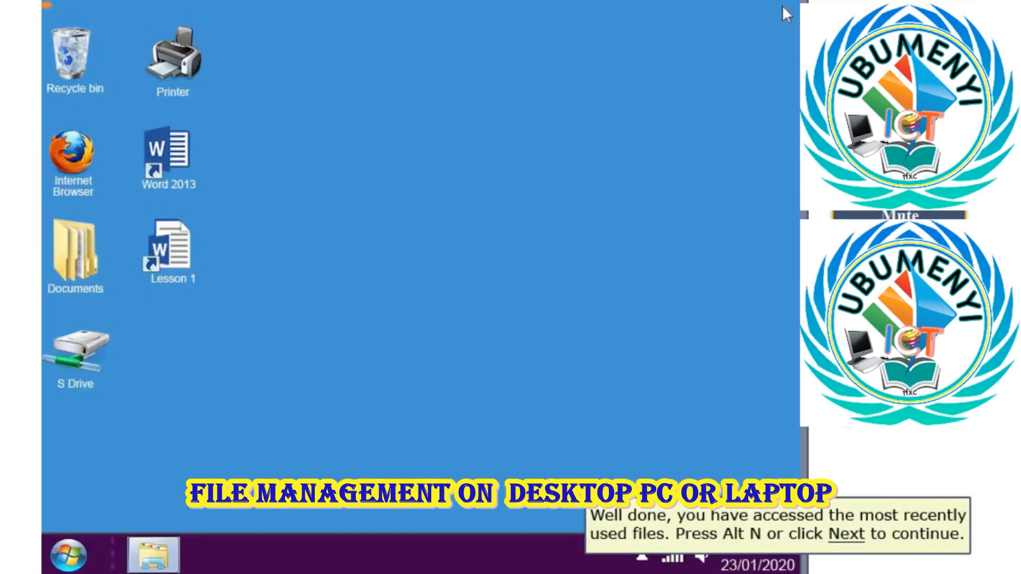